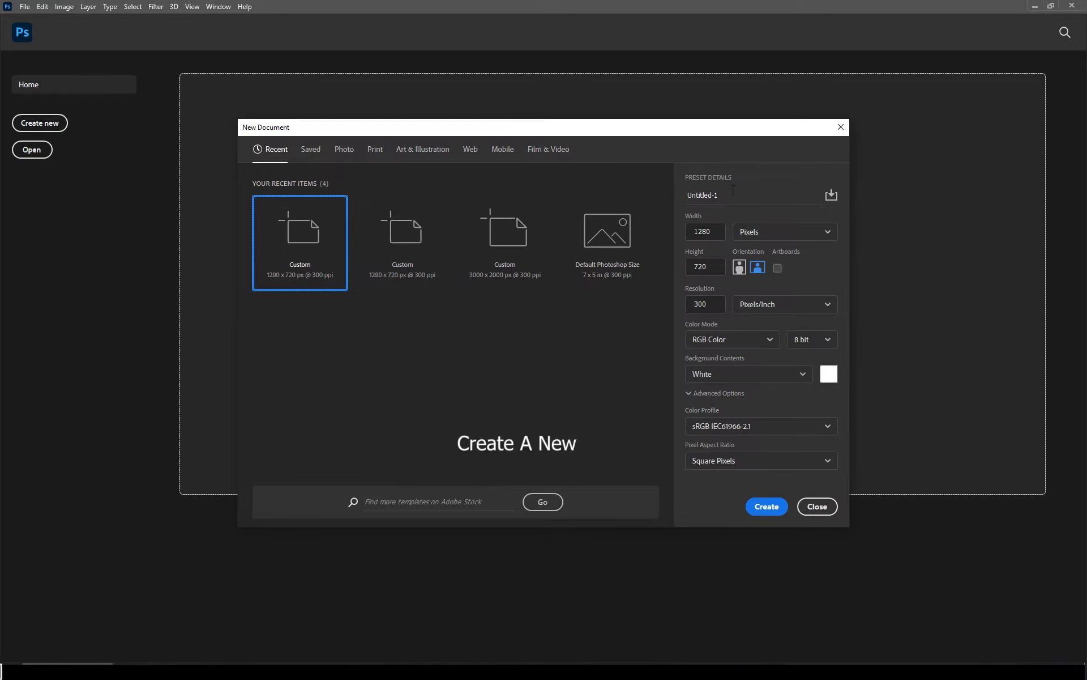
- Create a white 1280×720 px, 300 ppi document named 'Broken put'
click(691, 196)
text(Broken put)
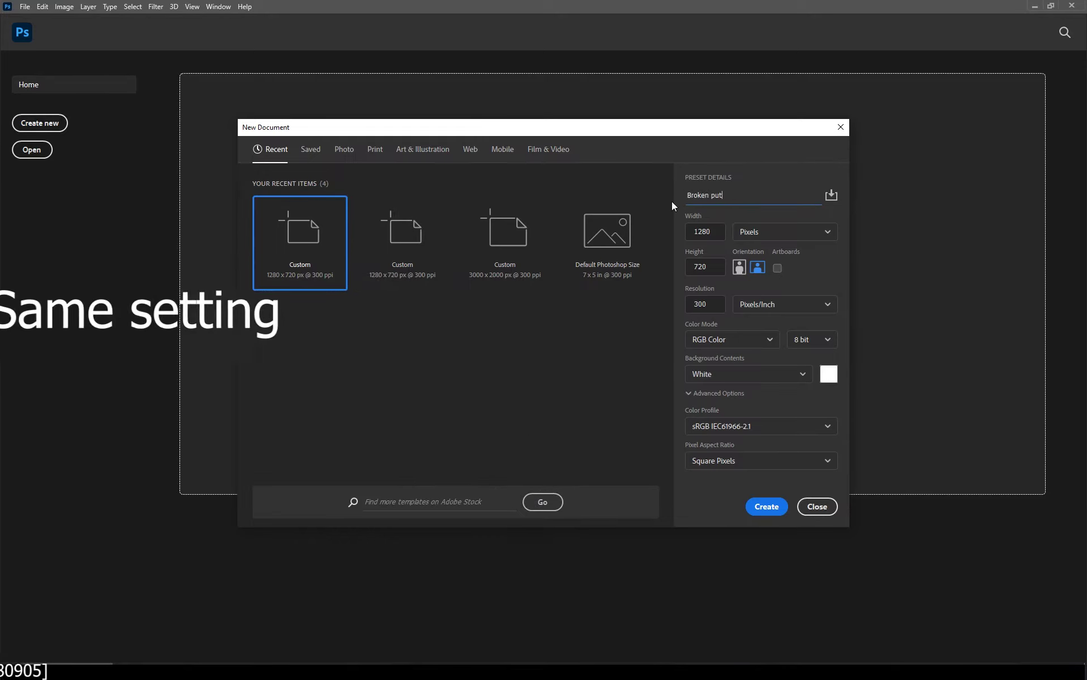
click(807, 232)
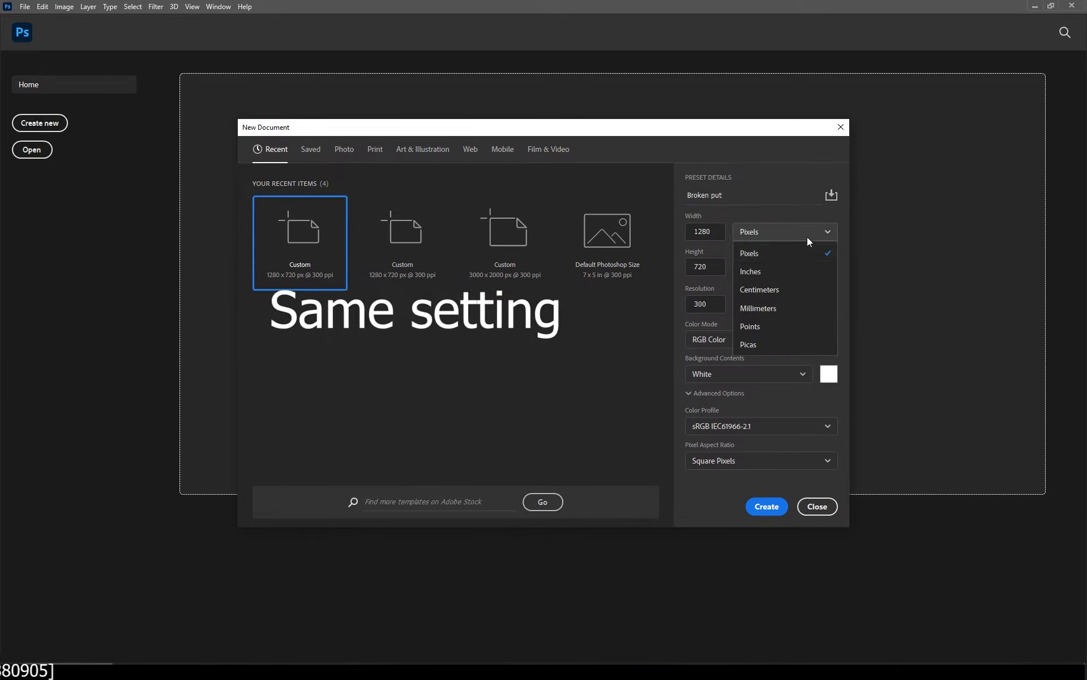
click(704, 232)
click(705, 304)
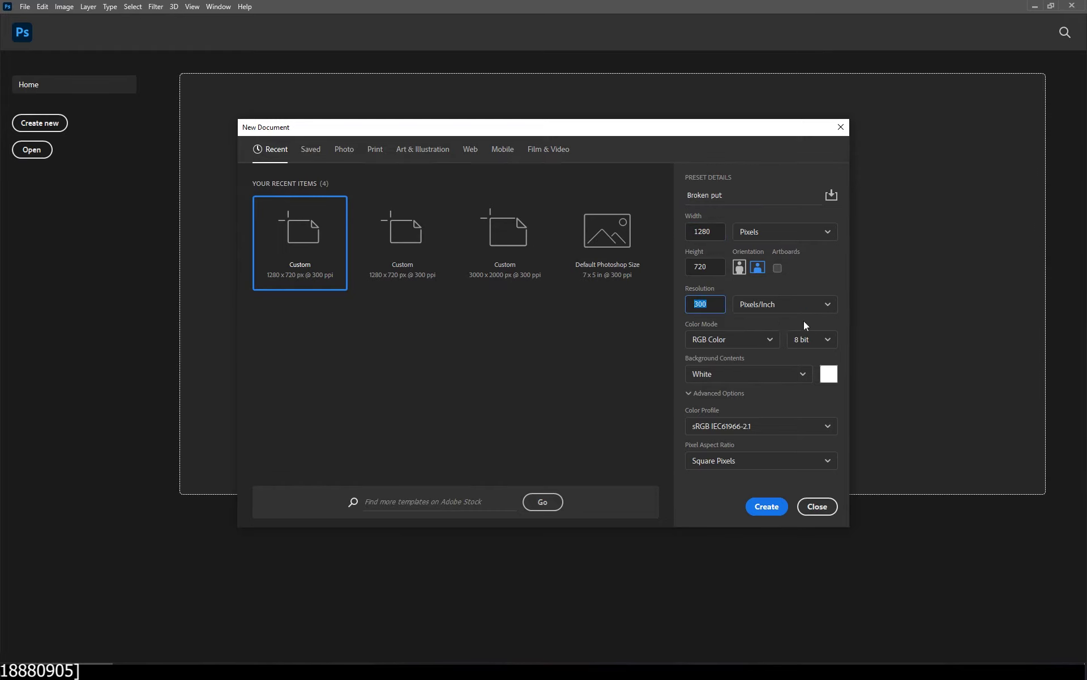
click(803, 376)
click(748, 375)
click(766, 506)
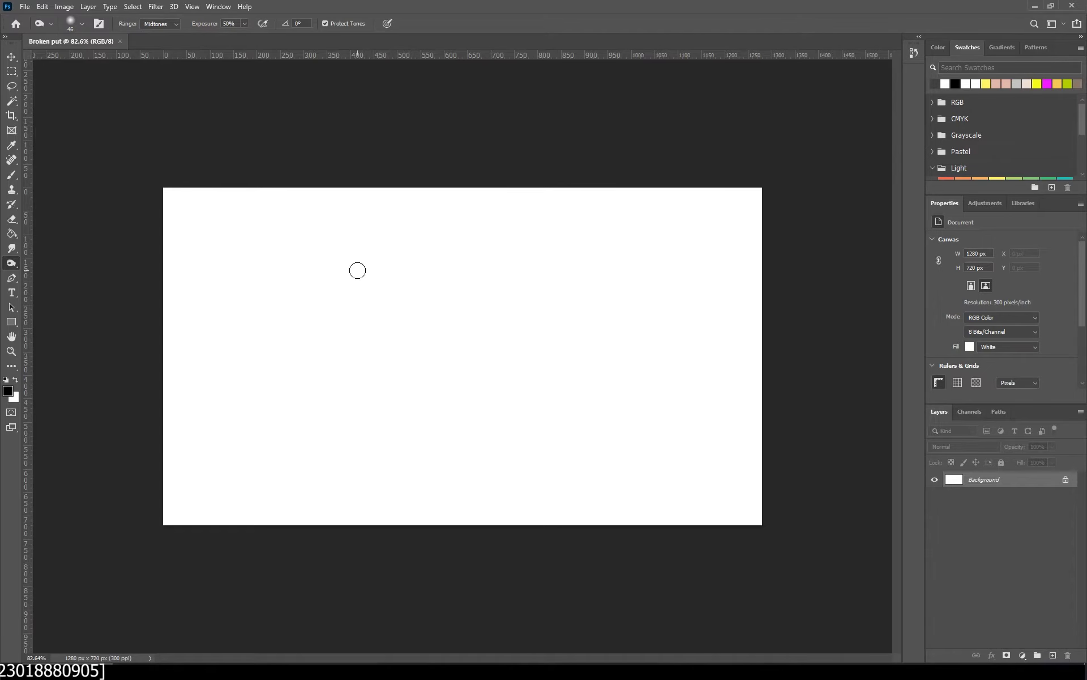
- Open the man-3123561 photo and drag it into the Broken put document
click(25, 6)
click(40, 30)
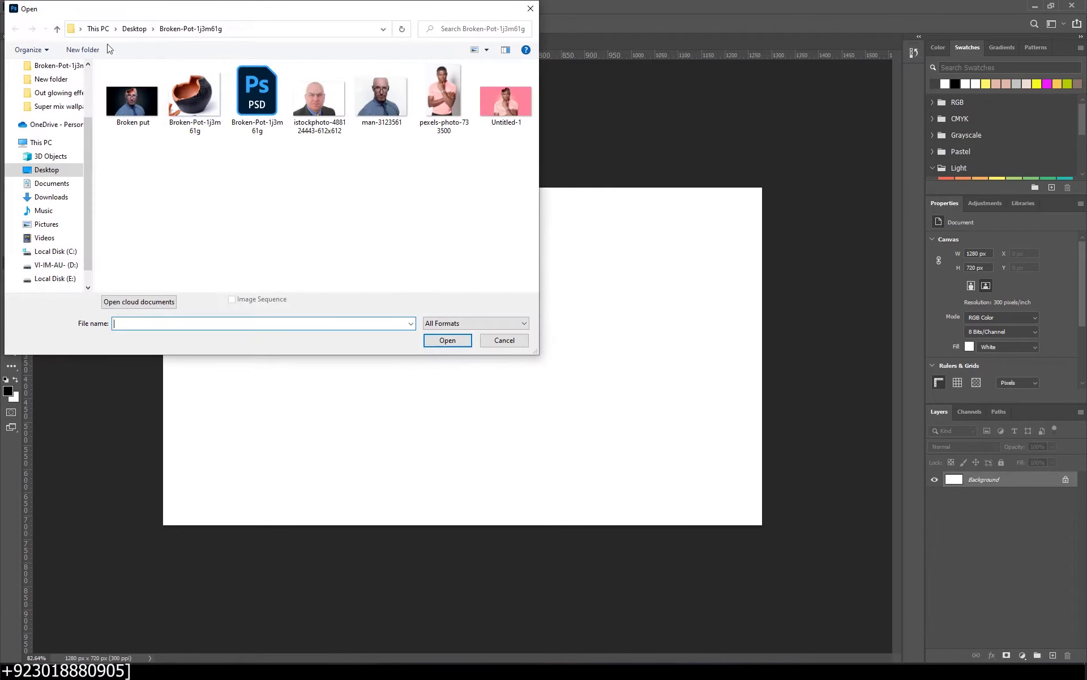
click(388, 109)
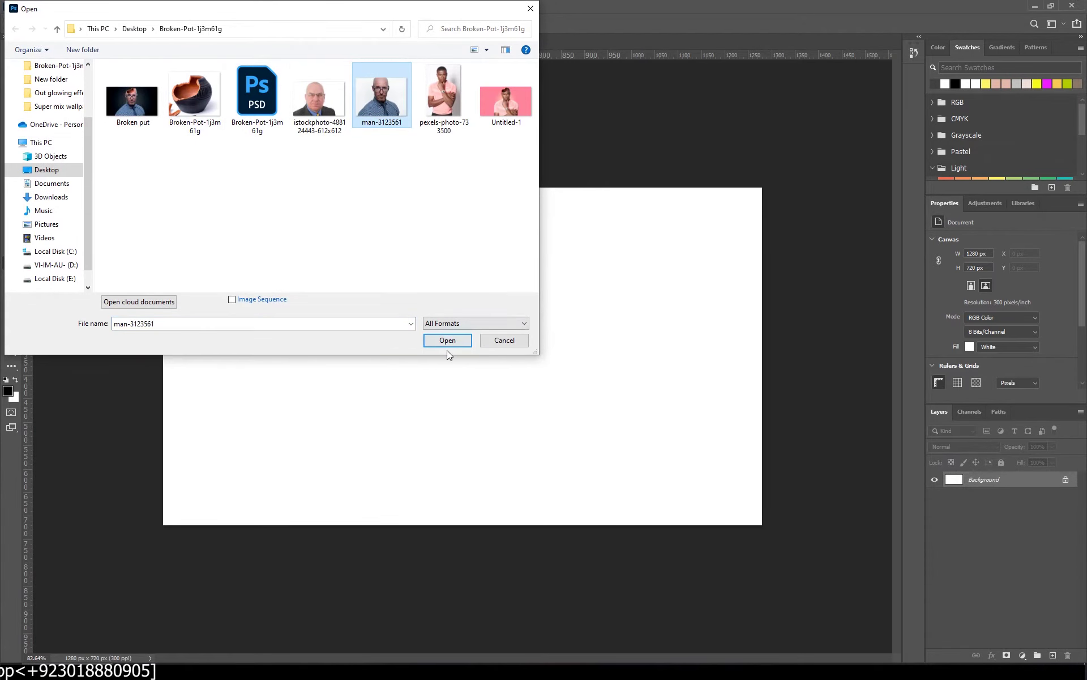
click(448, 342)
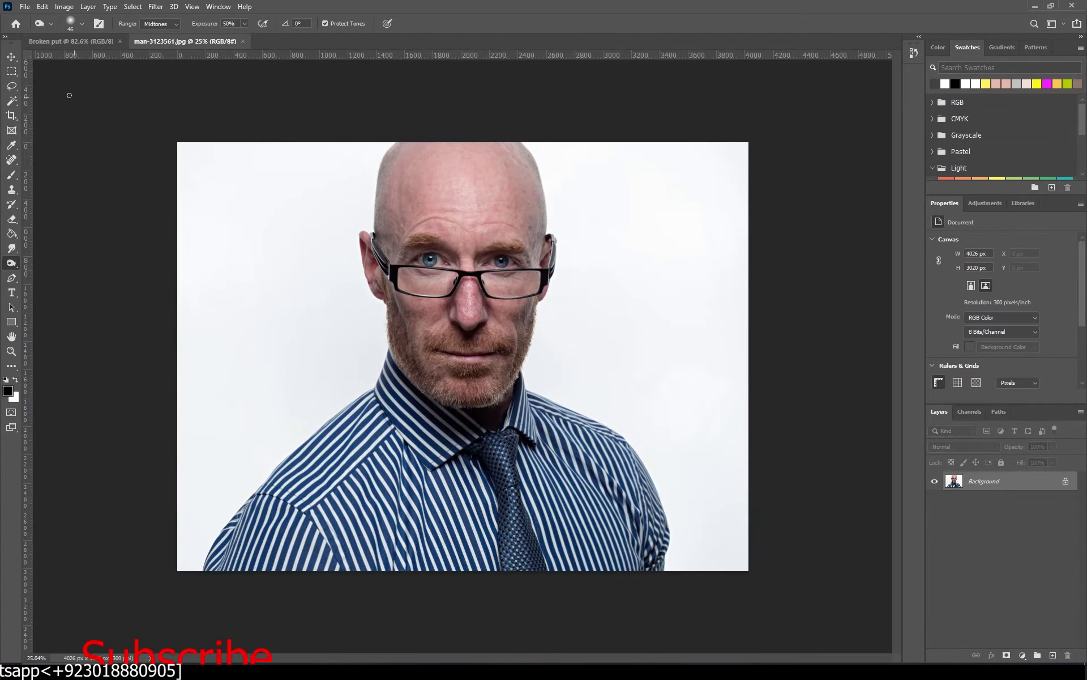
key(v)
drag(395, 229, 539, 489)
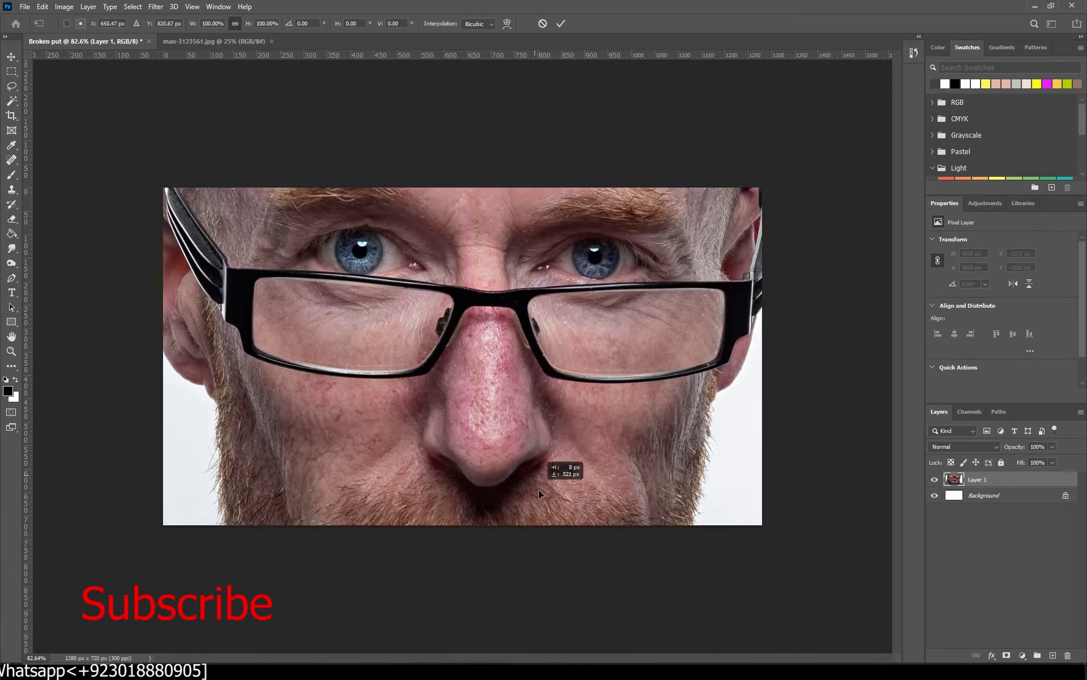
- Scale the man layer down to about 625 × 468 px, centred on the canvas
key(ctrl+t)
mouse_move(474, 175)
mouse_down()
mouse_move(474, 469)
mouse_move(493, 311)
mouse_up()
mouse_move(454, 233)
mouse_down()
mouse_move(418, 405)
mouse_move(526, 304)
mouse_up()
click(561, 23)
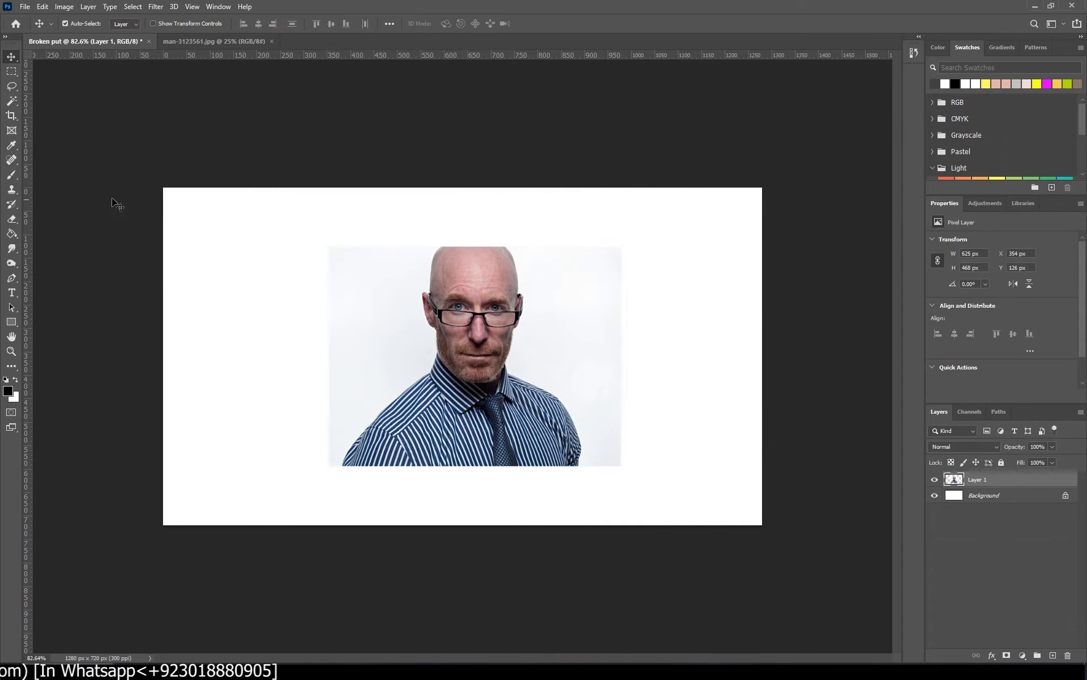
- Delete the man's white backdrop with the Magic Wand and hide the Background layer
right_click(10, 103)
click(72, 124)
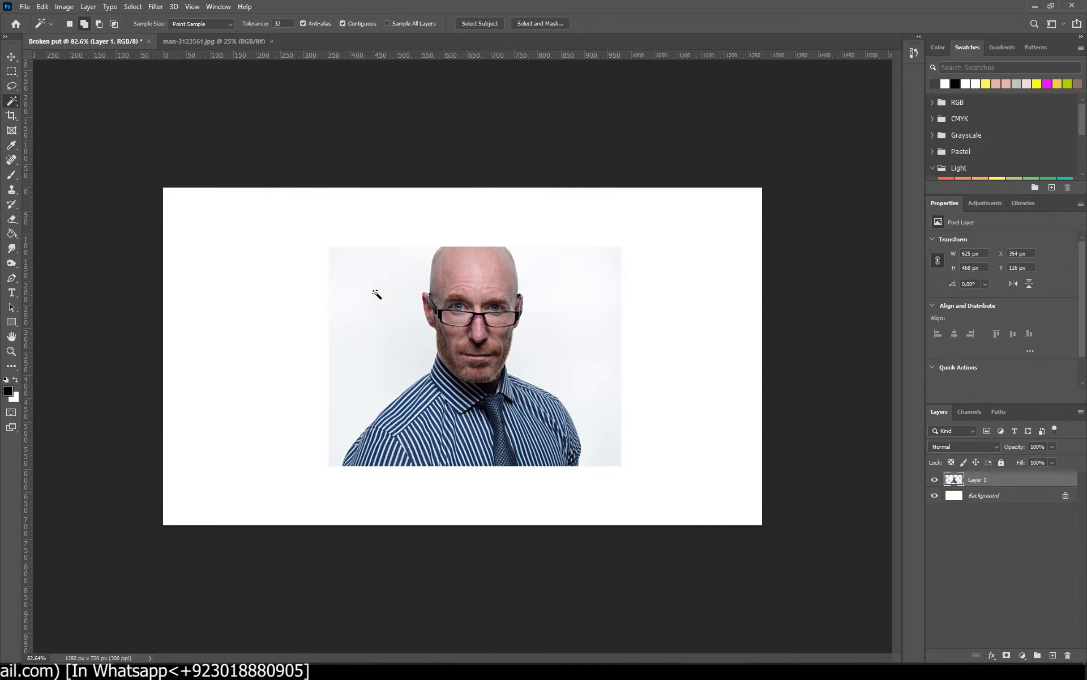
click(580, 298)
key(Delete)
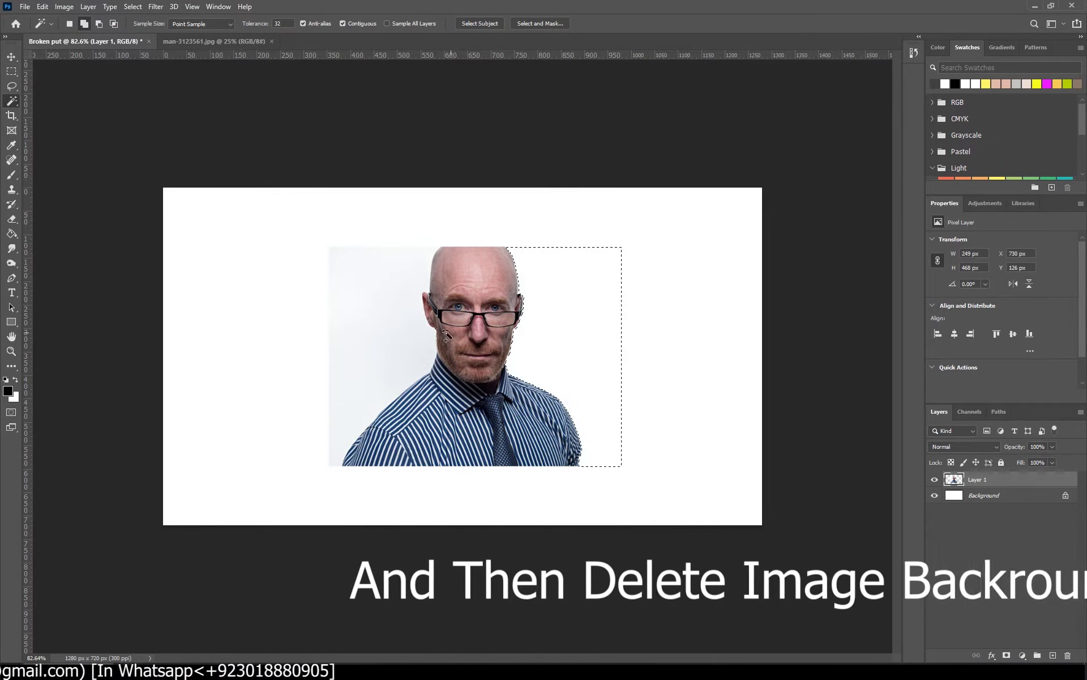
click(401, 331)
key(Delete)
click(935, 495)
- Enlarge the man cutout to 656 × 600 px, shoulders reaching the canvas bottom
key(ctrl+t)
drag(578, 247, 629, 199)
drag(340, 466, 321, 484)
drag(503, 362, 478, 405)
click(561, 24)
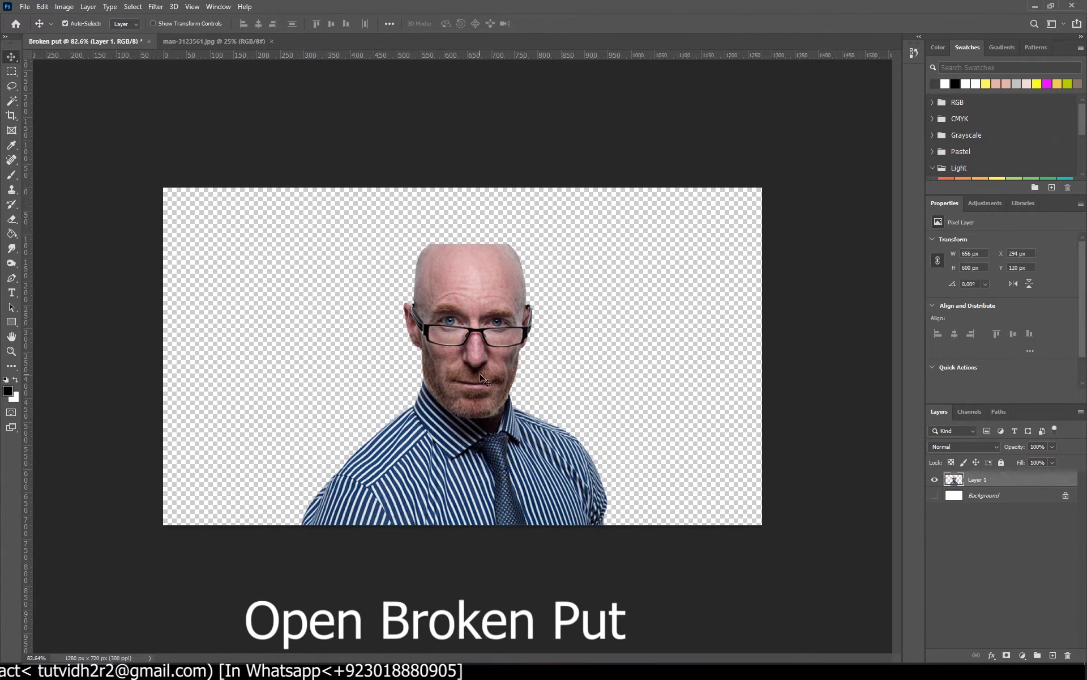
- Open the Broken-Pot image and drag it into the Broken put document
click(23, 7)
click(39, 30)
click(190, 101)
click(458, 342)
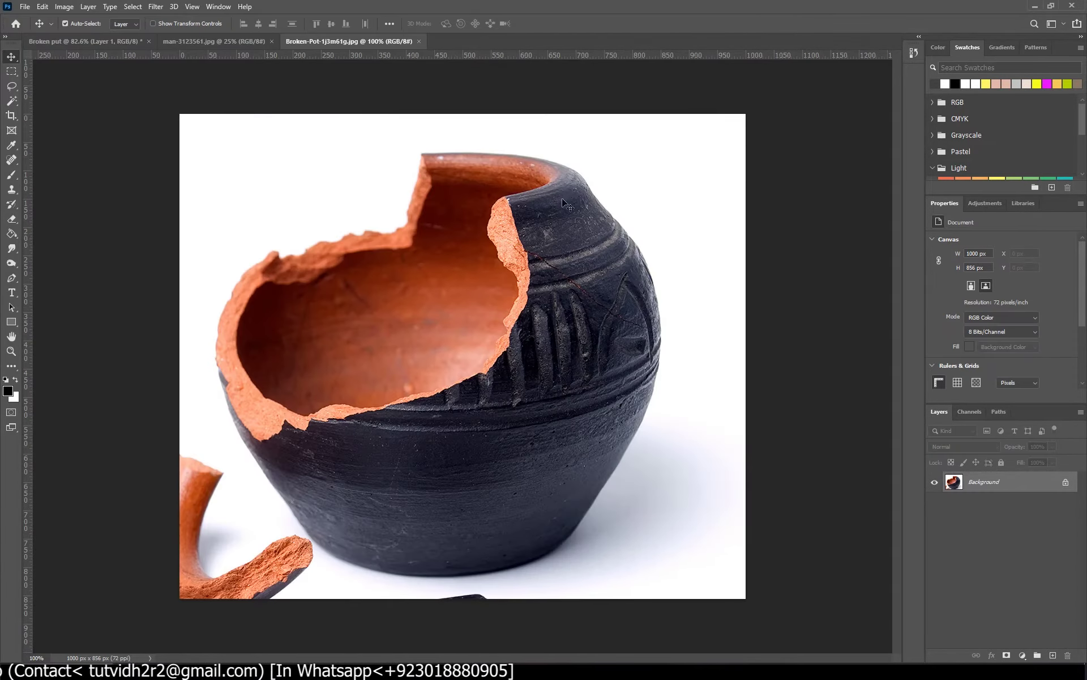
drag(120, 39, 504, 372)
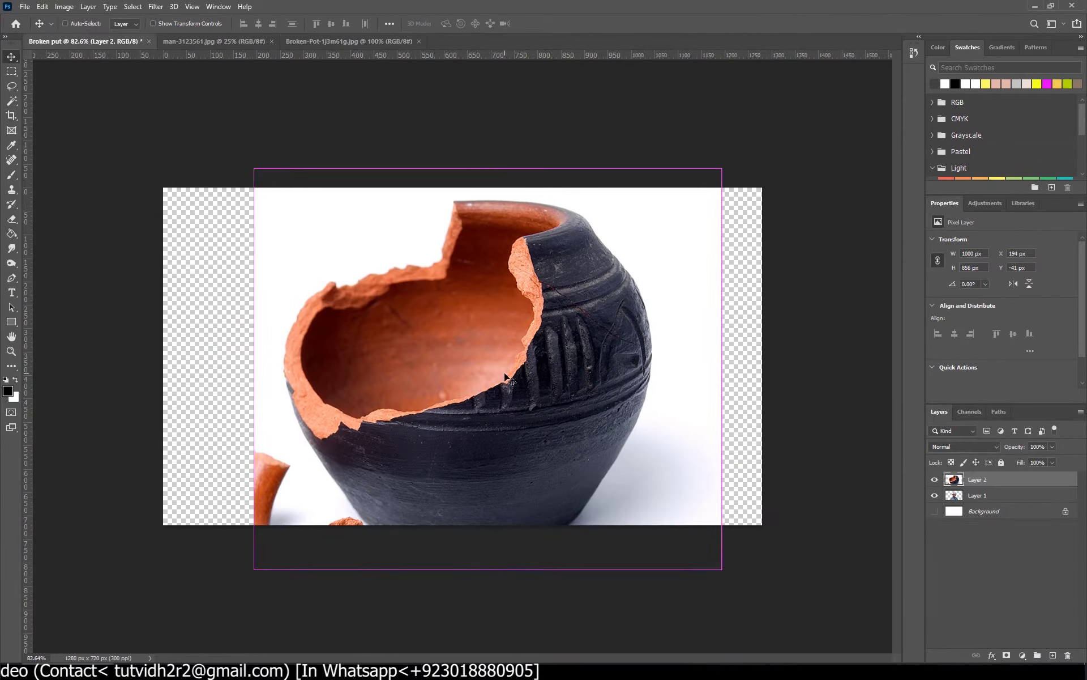
- Delete the pot's white background and start shrinking it over the man's head
click(12, 100)
click(533, 283)
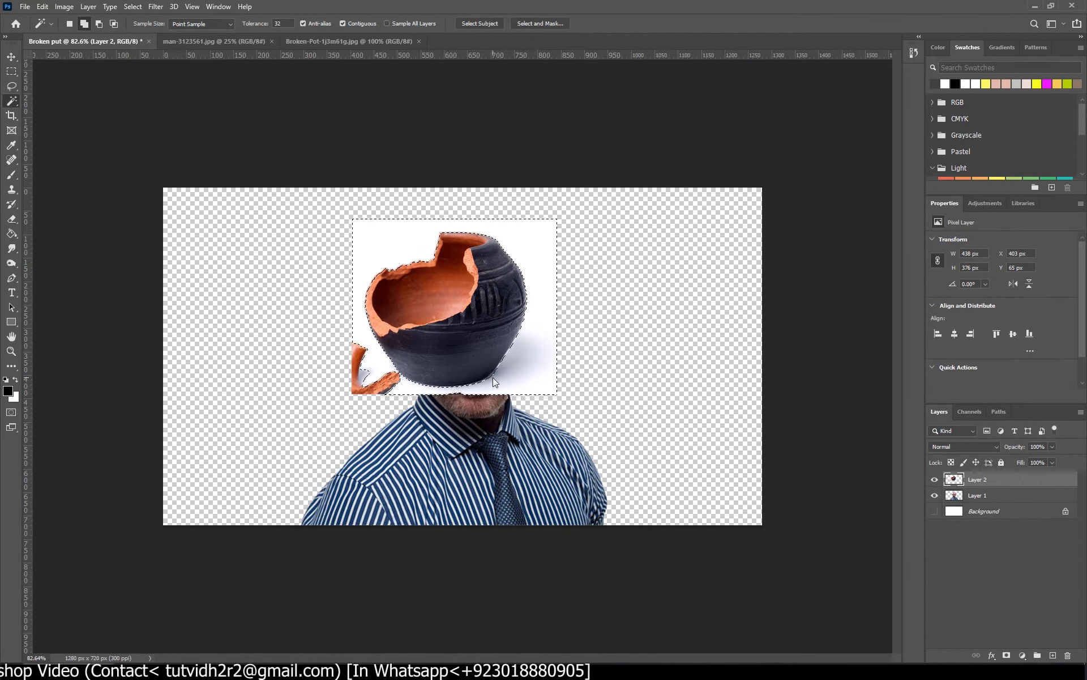
key(Delete)
key(e)
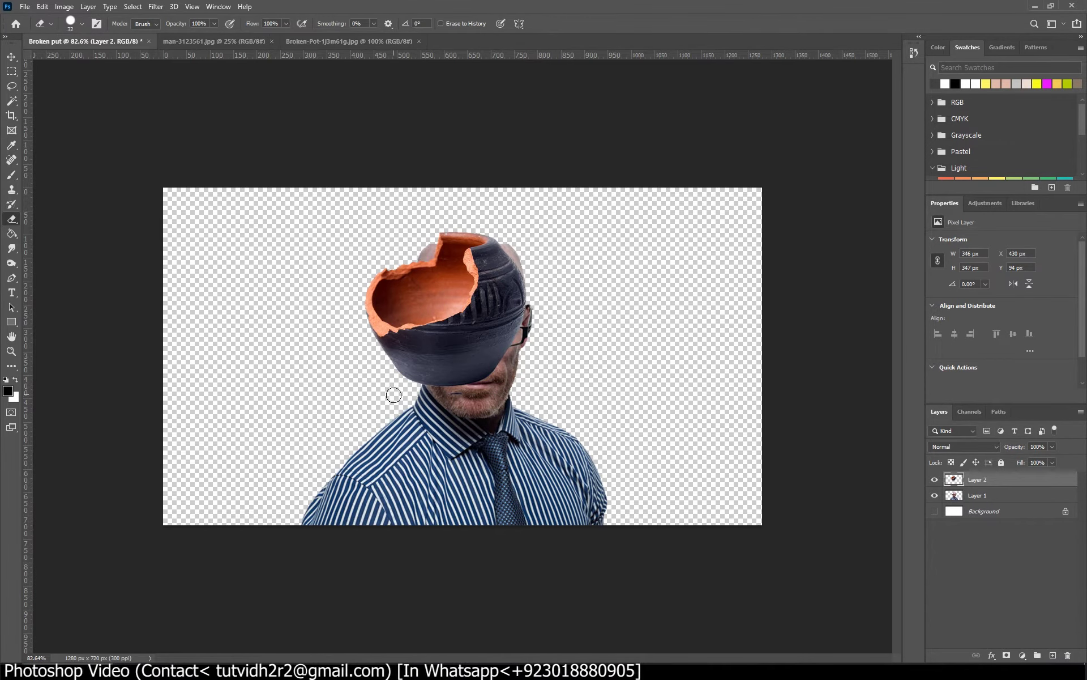
key(ctrl+t)
drag(531, 233, 512, 255)
key(ctrl+plus)
- Fit the pot over the scalp at 235 × 184 px, with Layer 2 at 59% opacity
mouse_move(537, 200)
mouse_down()
mouse_move(497, 249)
mouse_move(526, 170)
mouse_up()
drag(464, 251, 456, 303)
mouse_move(560, 161)
mouse_down()
mouse_move(567, 172)
mouse_move(549, 166)
mouse_up()
drag(1013, 446, 807, 403)
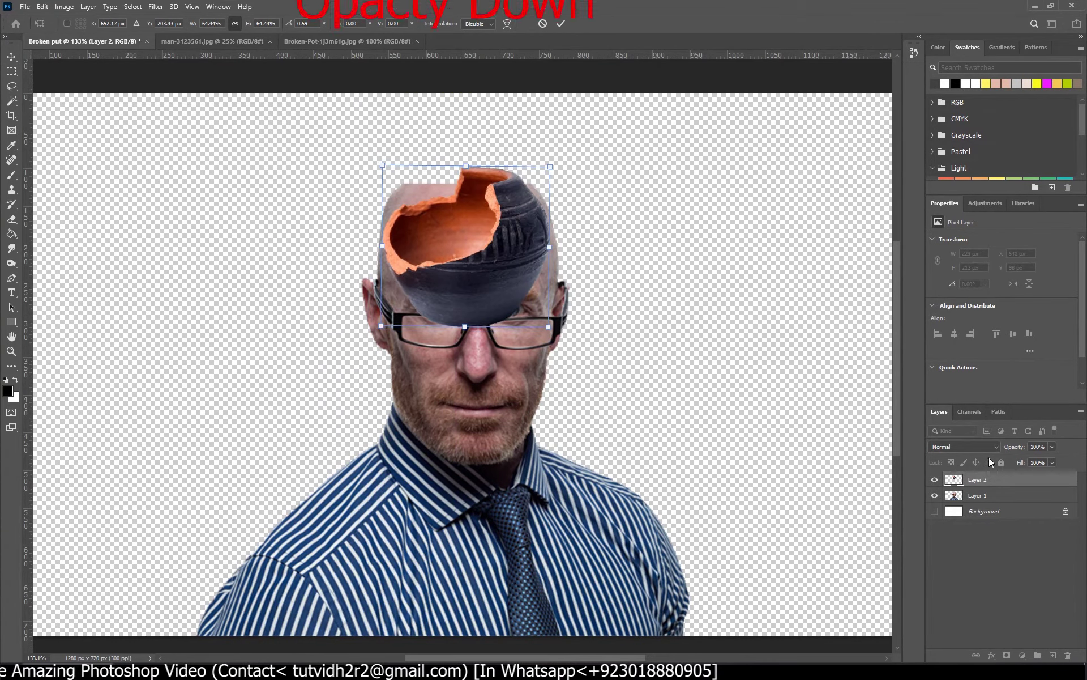
drag(549, 247, 556, 250)
drag(382, 244, 378, 249)
drag(468, 166, 467, 181)
drag(466, 318, 466, 323)
drag(466, 183, 466, 183)
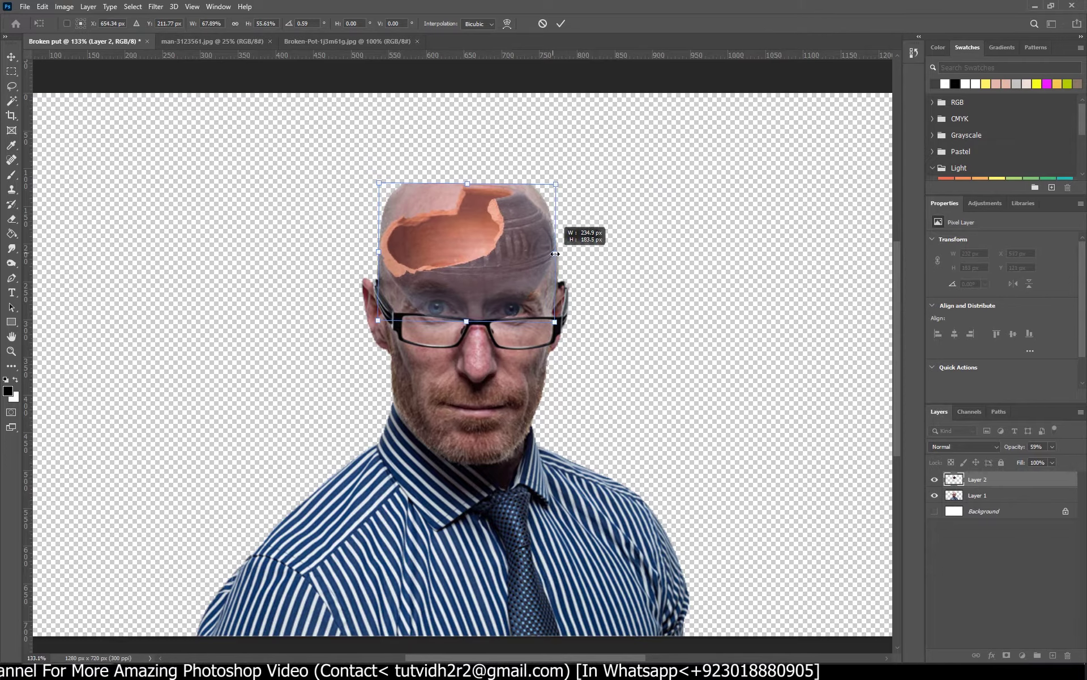
key(Return)
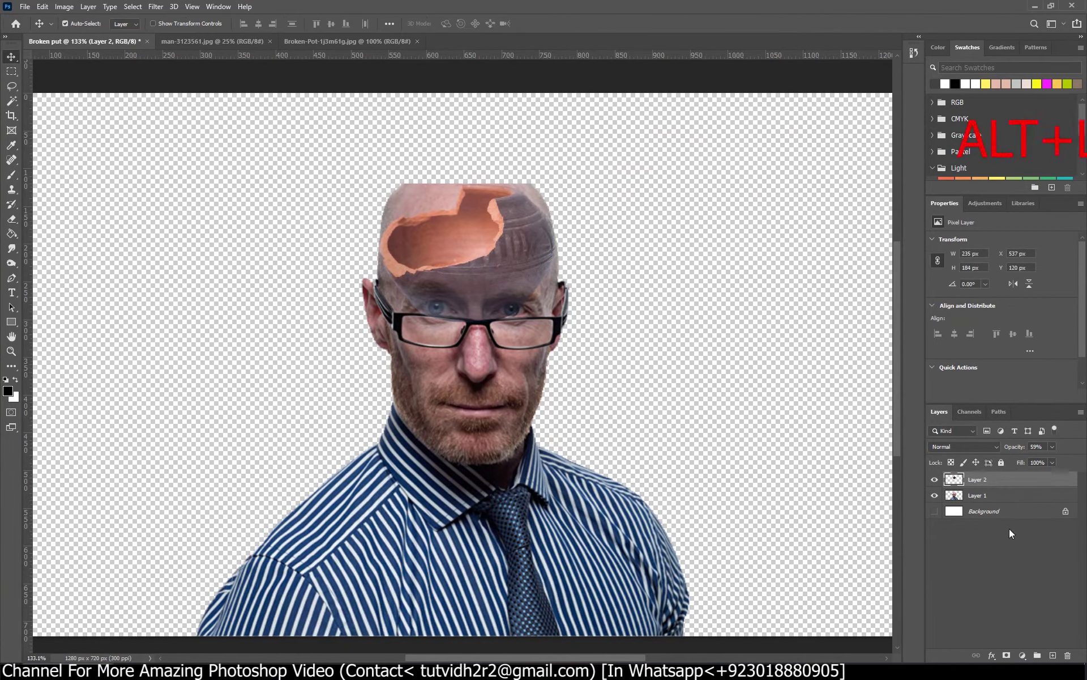
- Mask the pot layer and paint out the pot over the forehead and its dark rim edges
alt+click(1006, 655)
key(ctrl+i)
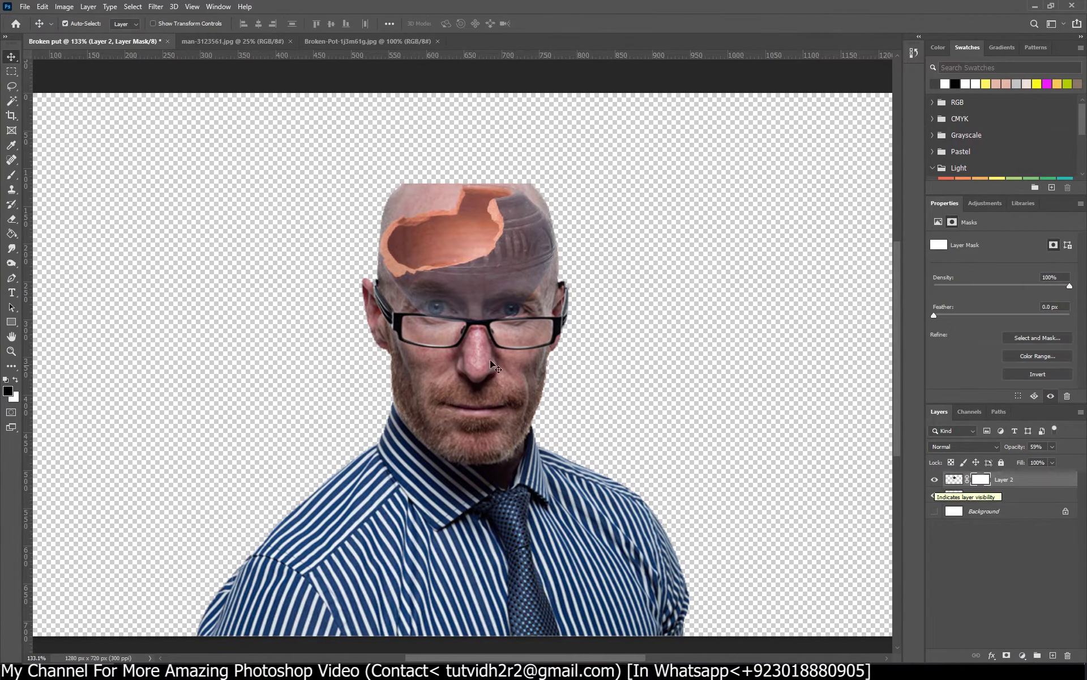
click(12, 175)
key(bracketright)
key(bracketright)
key(bracketright)
mouse_move(532, 306)
mouse_down()
mouse_move(481, 286)
mouse_move(541, 212)
mouse_up()
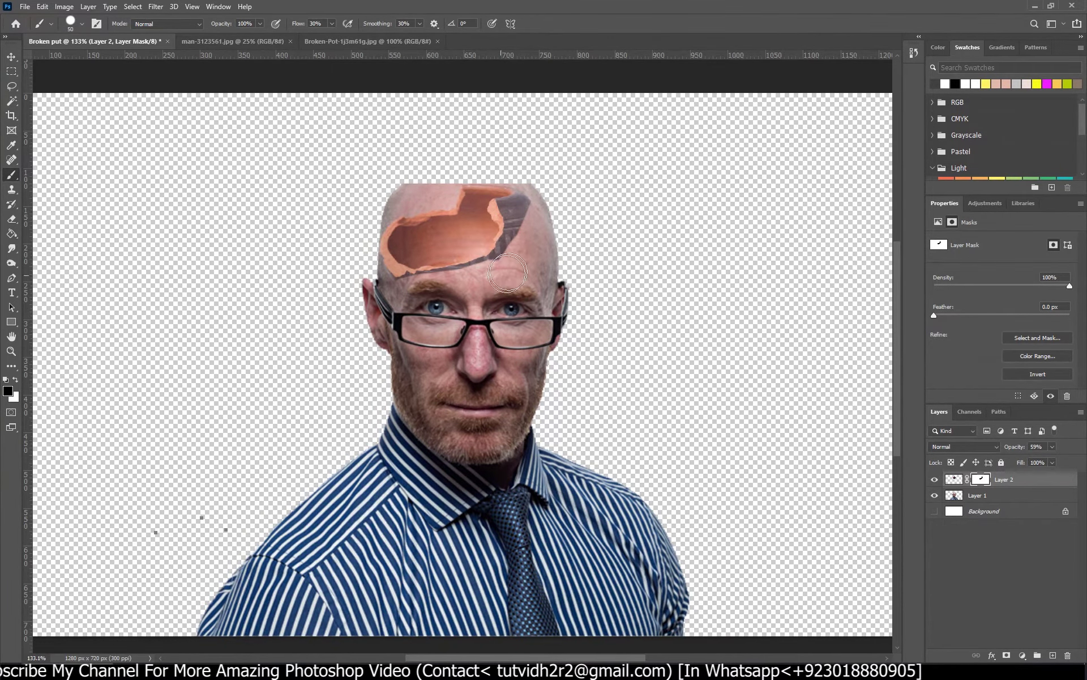
scroll(506, 192, up, 4)
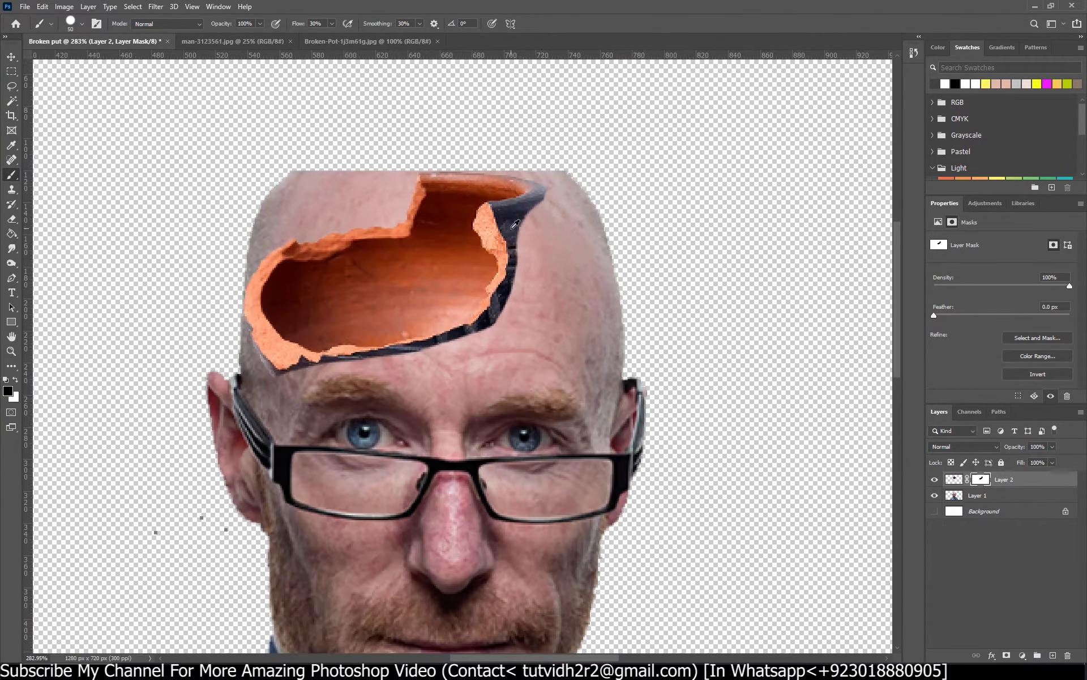
mouse_move(545, 198)
mouse_down()
mouse_move(509, 231)
mouse_move(510, 280)
mouse_up()
right_click(485, 284)
key(Escape)
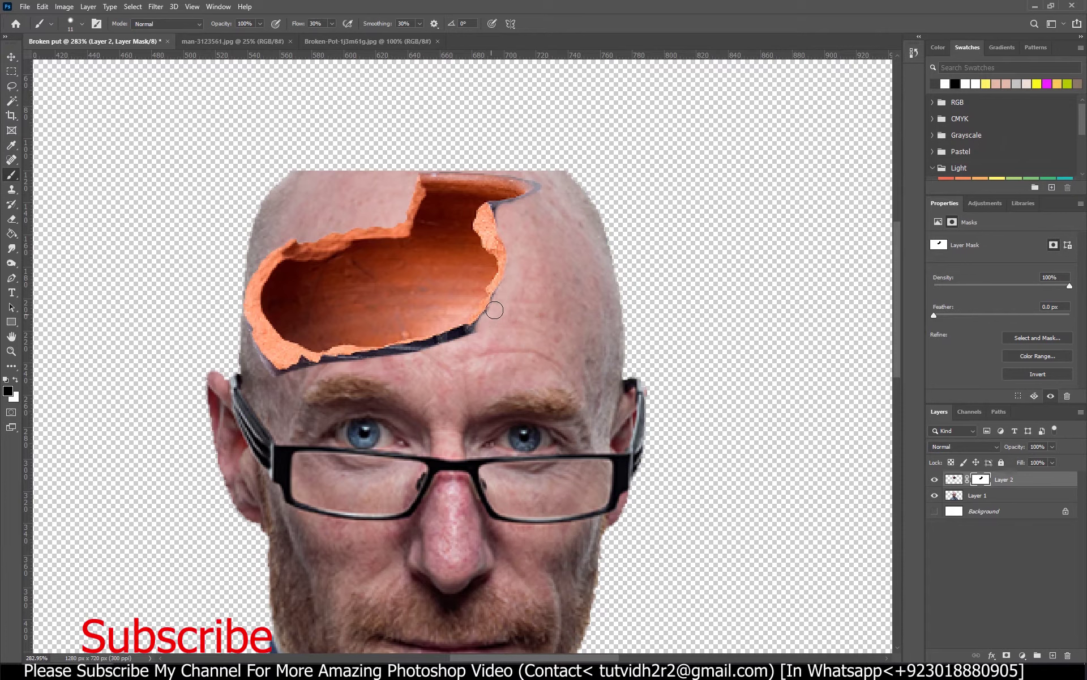
drag(494, 294, 462, 334)
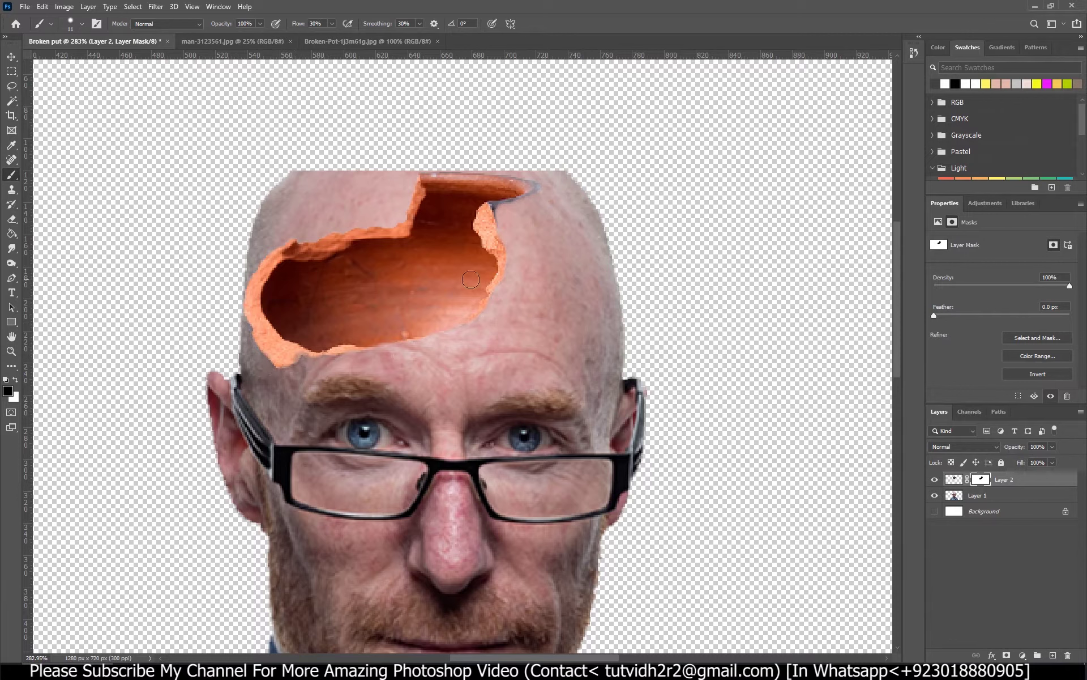
- Erase Layer 1's crown skin above-left of the pot, then reselect Layer 2
key(v)
key(e)
key(alt+bracketleft)
mouse_move(306, 160)
mouse_down()
mouse_move(226, 272)
mouse_move(368, 220)
mouse_move(479, 152)
mouse_up()
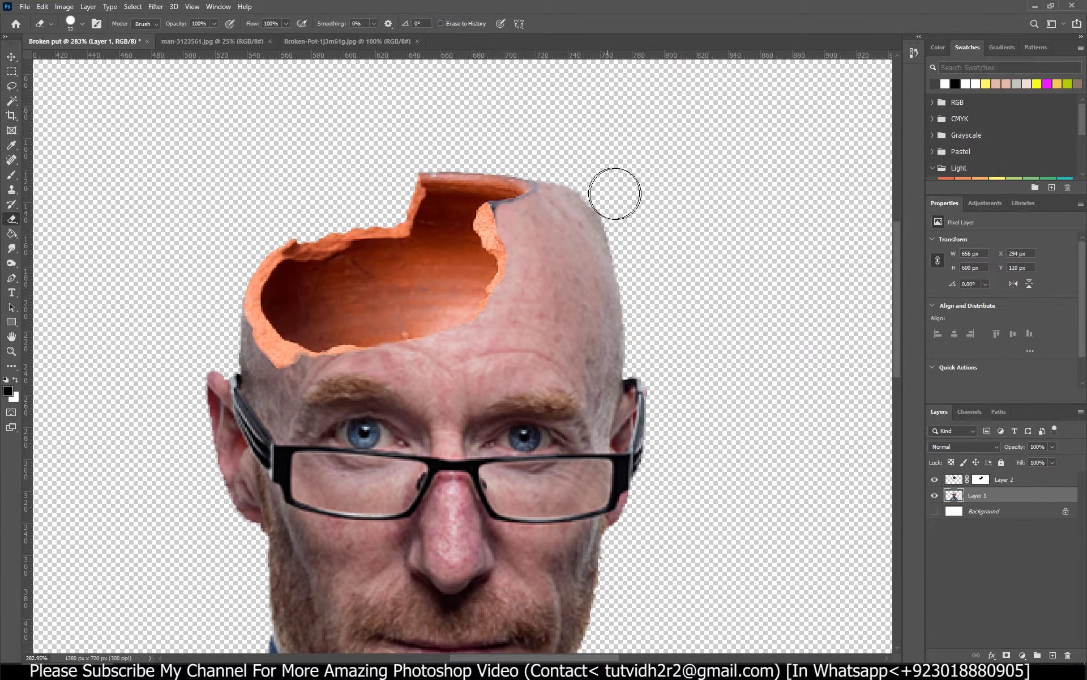
key(v)
key(alt+bracketright)
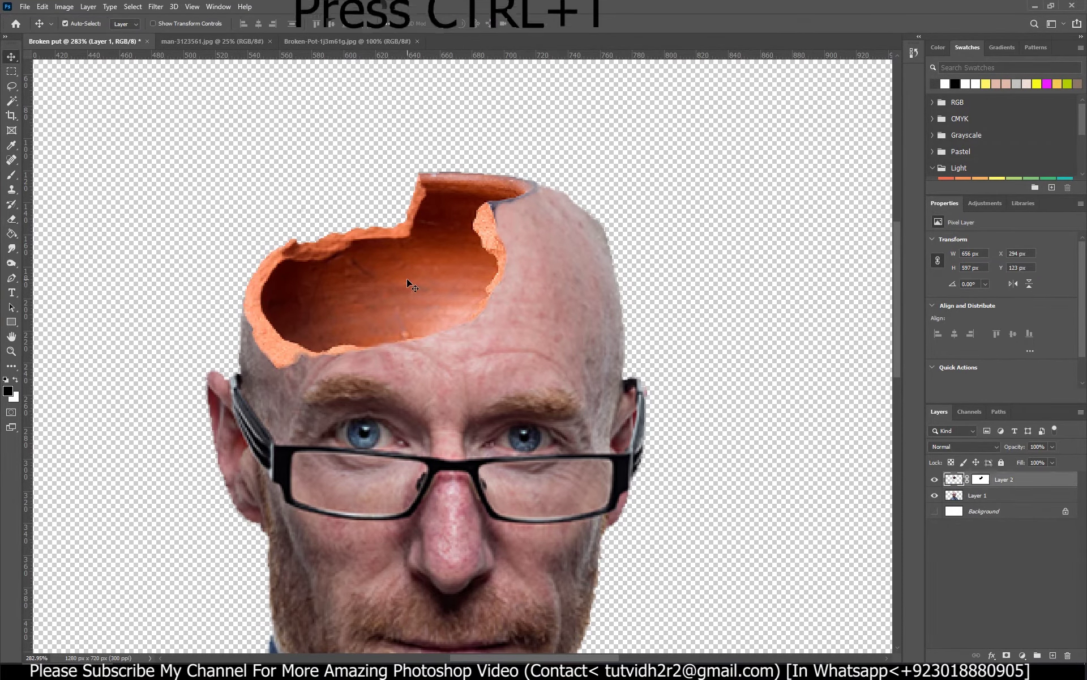
- Stretch the pot wider and pull its top edge down to follow the head outline
key(ctrl+t)
drag(618, 319, 655, 320)
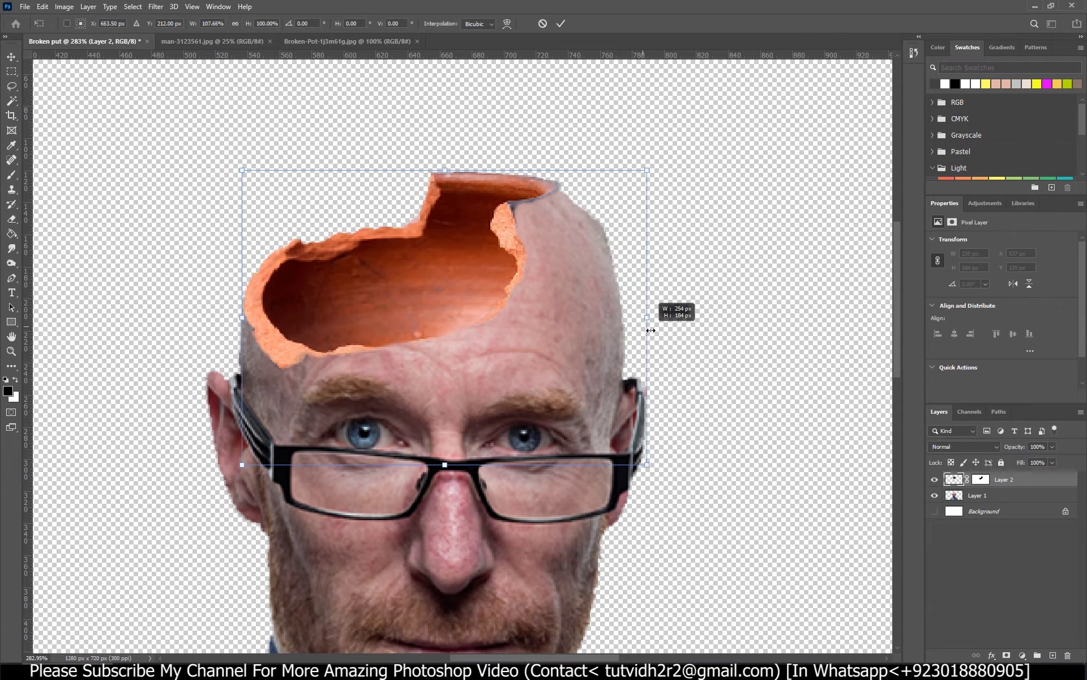
drag(448, 171, 448, 179)
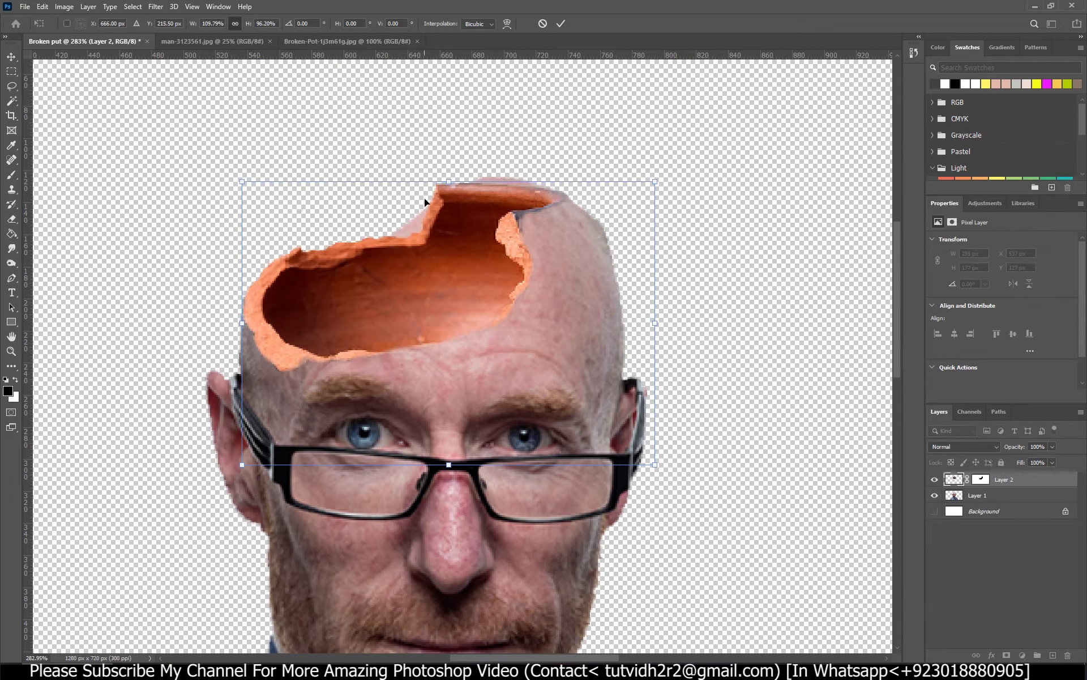
click(14, 218)
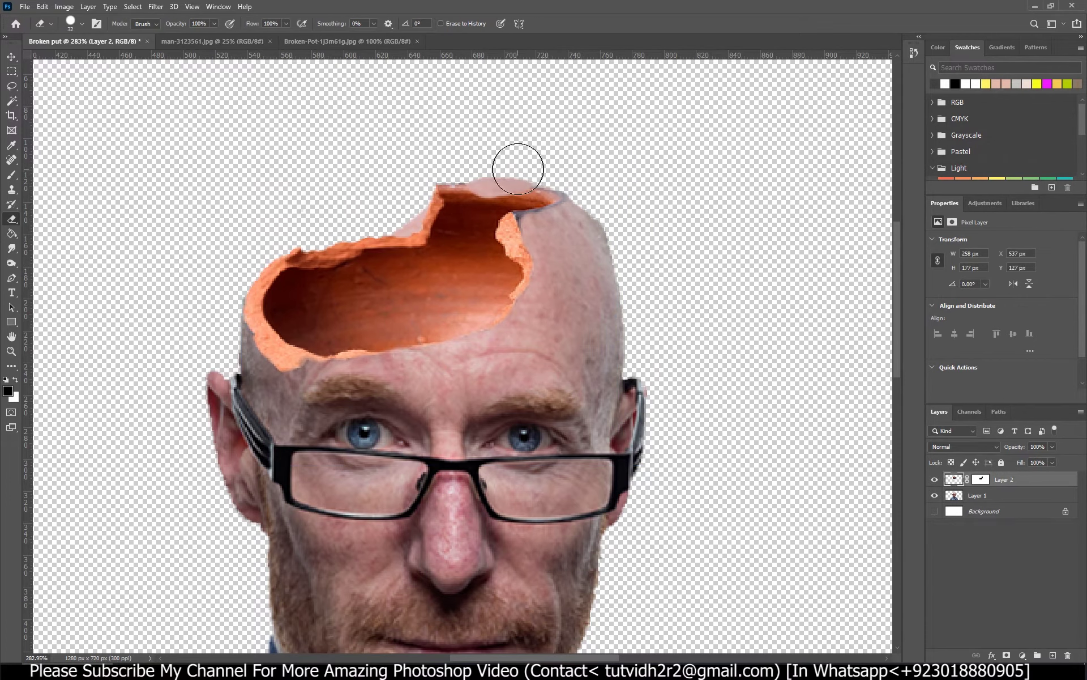
- Select the man's Layer 1 and return to the Eraser to trim skin around the rim
click(968, 497)
key(v)
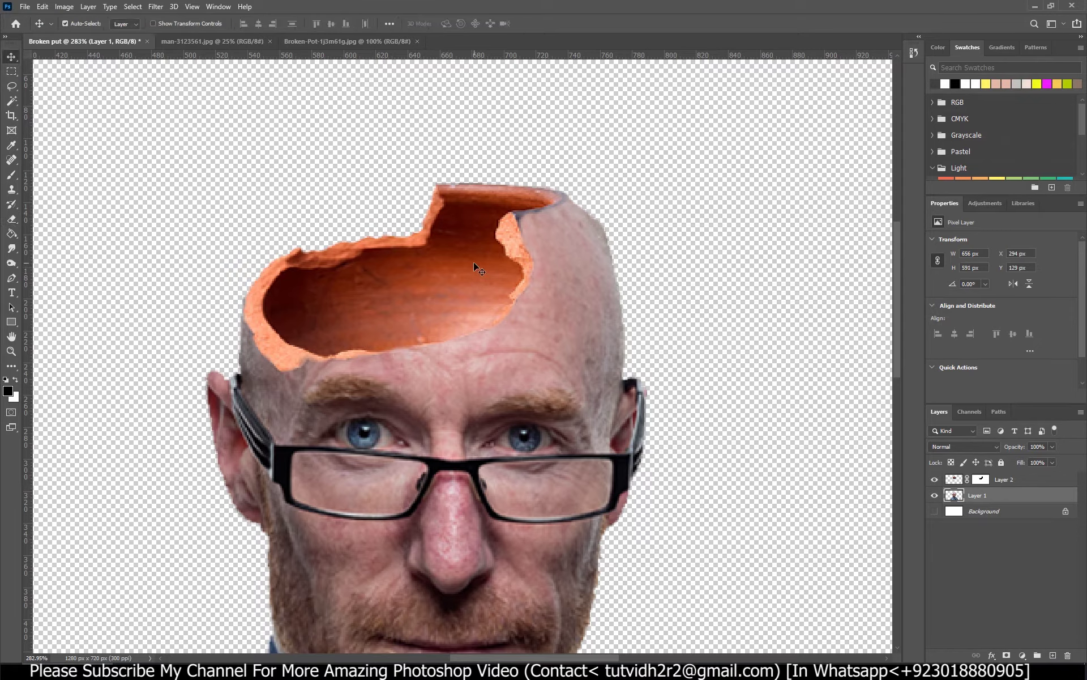
click(12, 219)
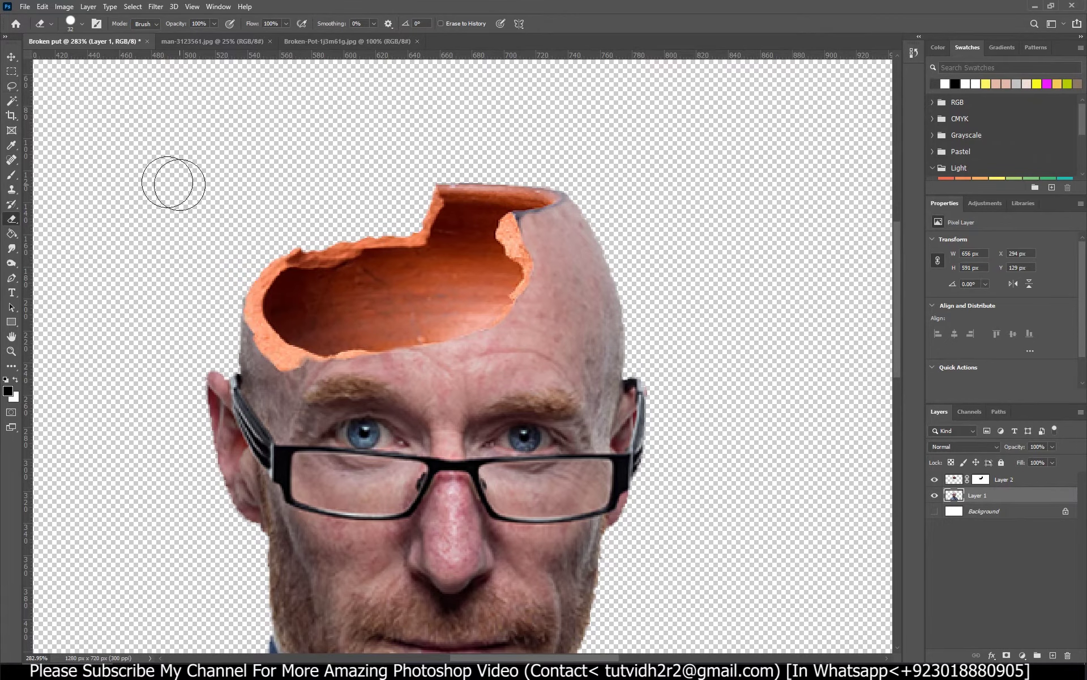
right_click(12, 263)
- Burn the pot's hollow interior on Layer 2, from the notch across to the left side
click(45, 267)
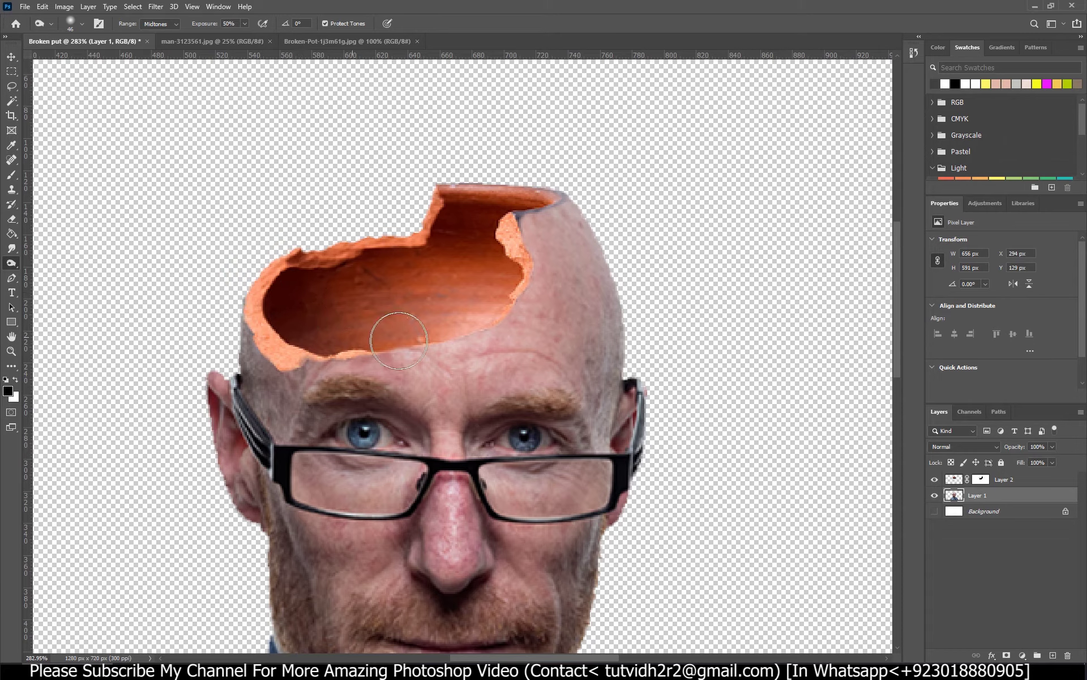
click(963, 479)
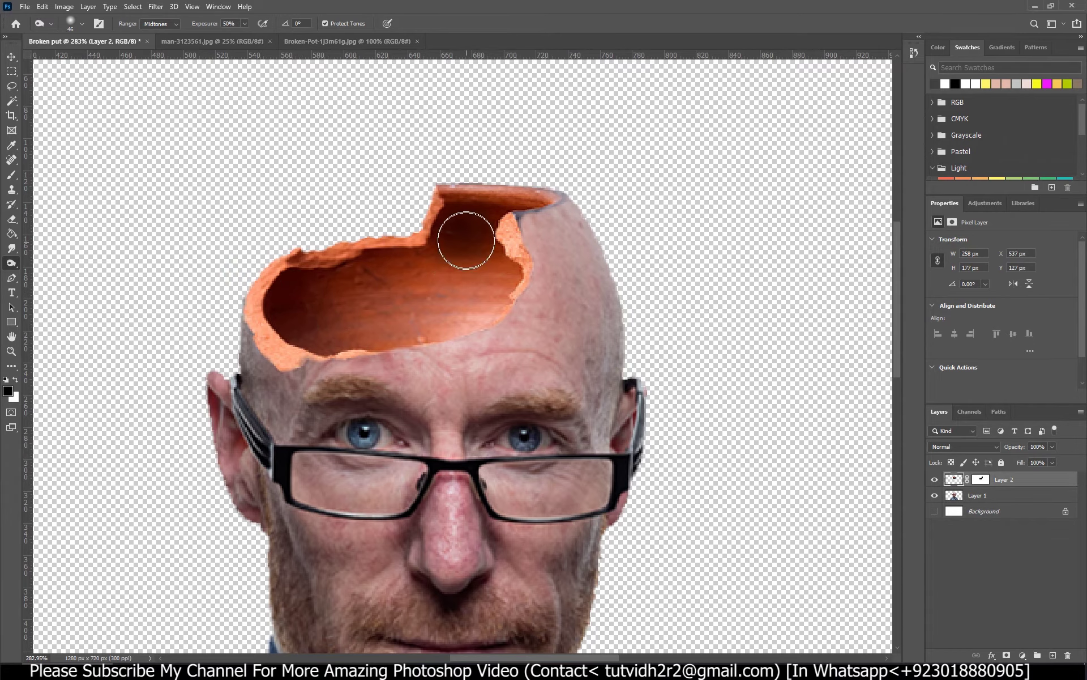
drag(465, 244, 334, 304)
mouse_move(382, 274)
mouse_down()
mouse_move(345, 312)
mouse_move(389, 315)
mouse_move(491, 222)
mouse_up()
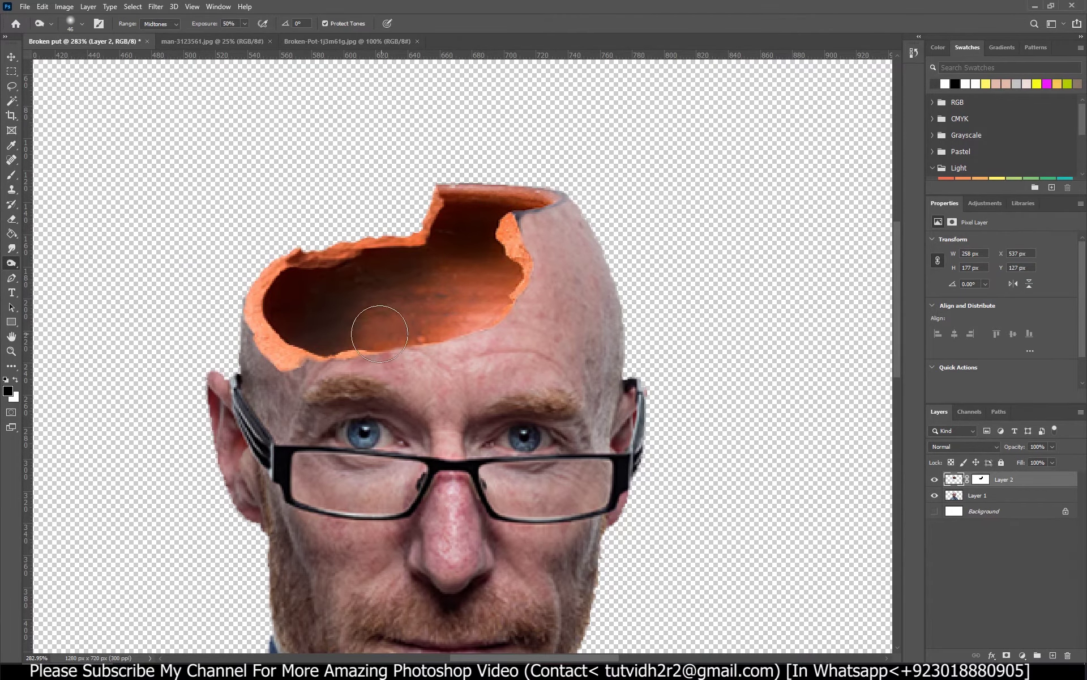
scroll(465, 336, down, 3)
scroll(480, 328, up, 2)
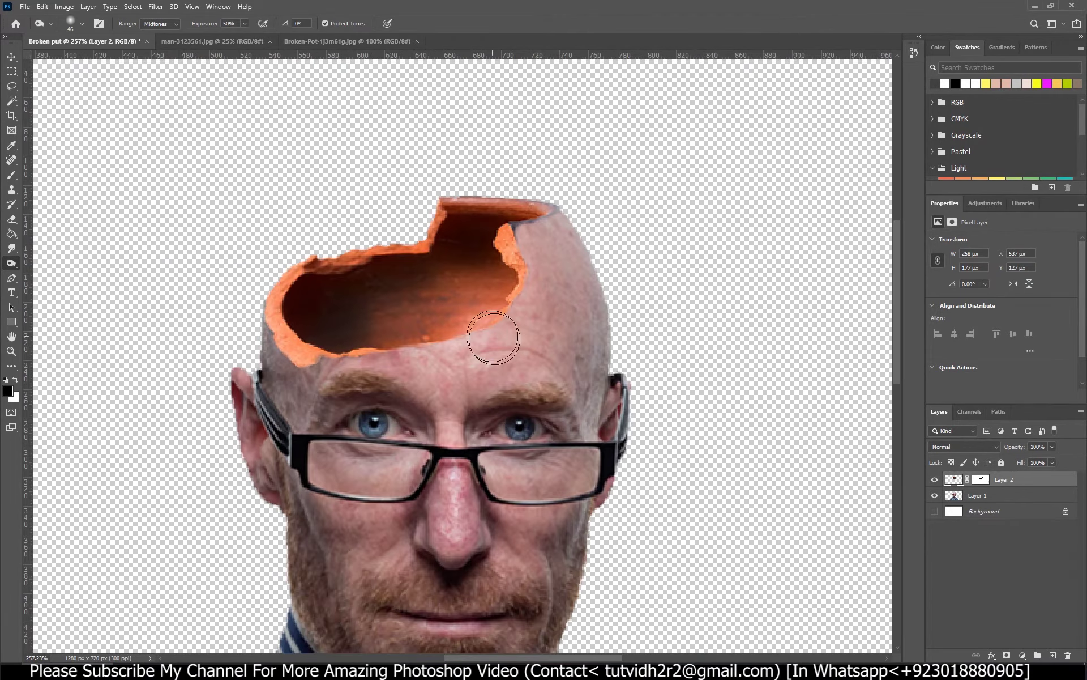
scroll(457, 340, down, 5)
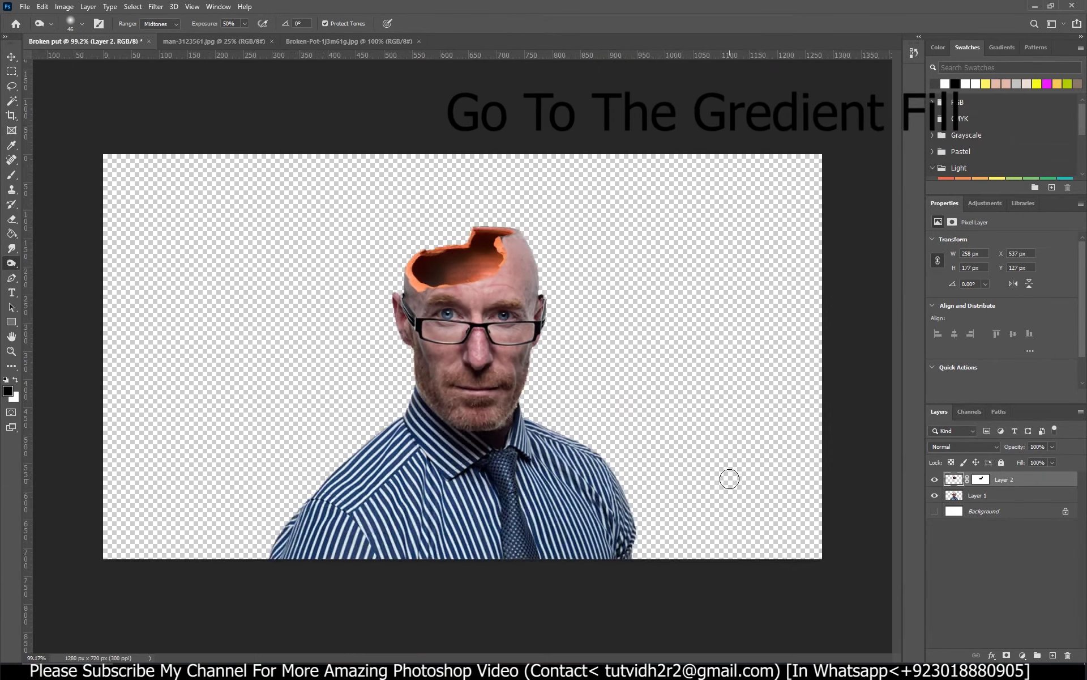
- Unhide and select the Background layer and add a Gradient Fill layer above it
click(934, 511)
click(984, 511)
click(1023, 654)
click(996, 467)
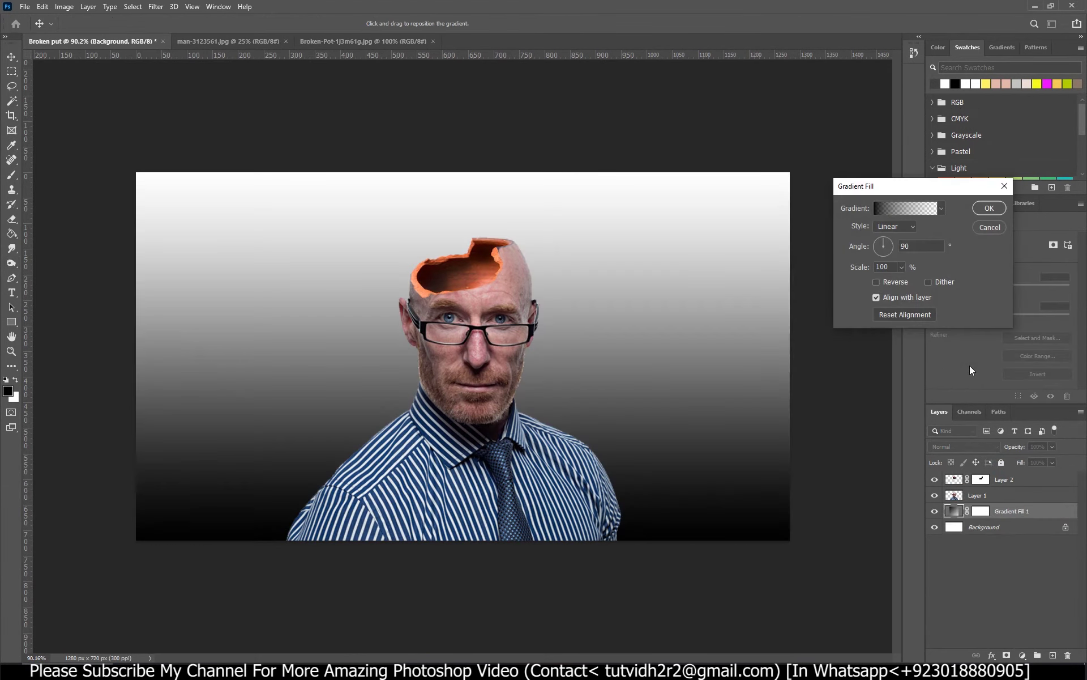
- Make the gradient Radial using the dark blue-grey Gray_12 preset
click(884, 247)
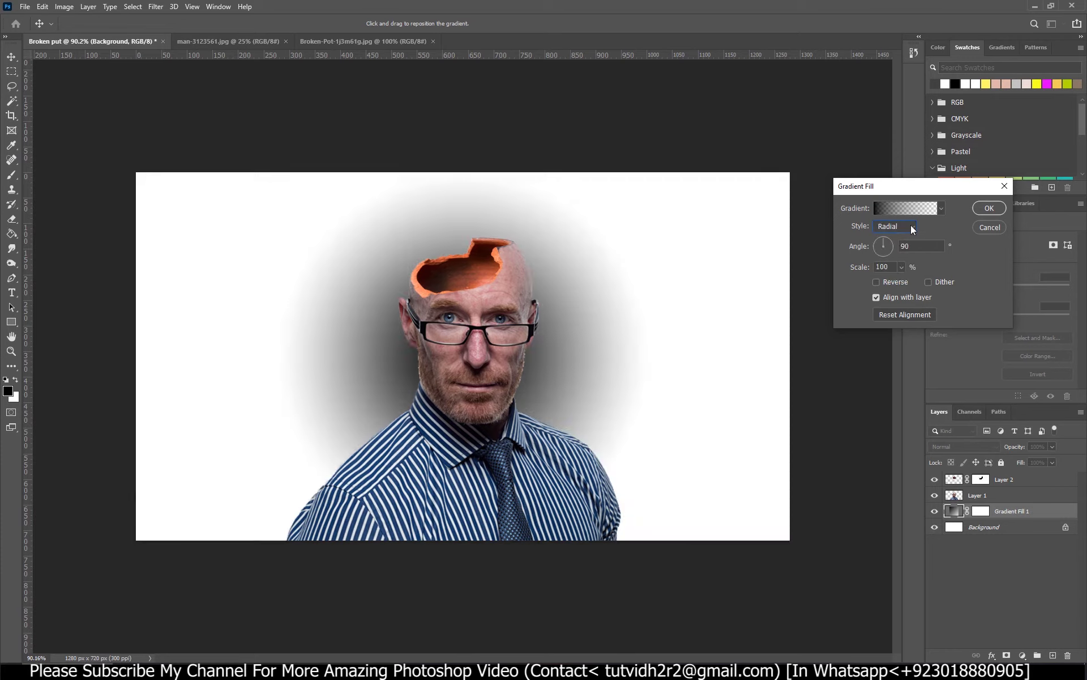
click(942, 208)
scroll(902, 283, down, 1)
click(881, 273)
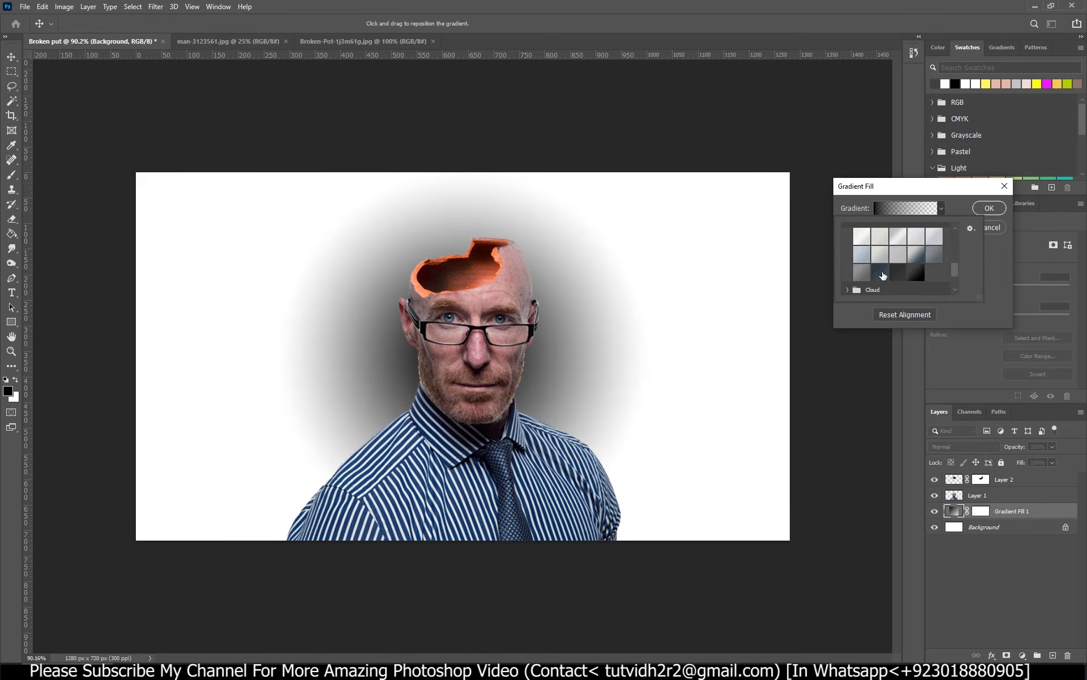
click(898, 273)
click(915, 272)
click(879, 274)
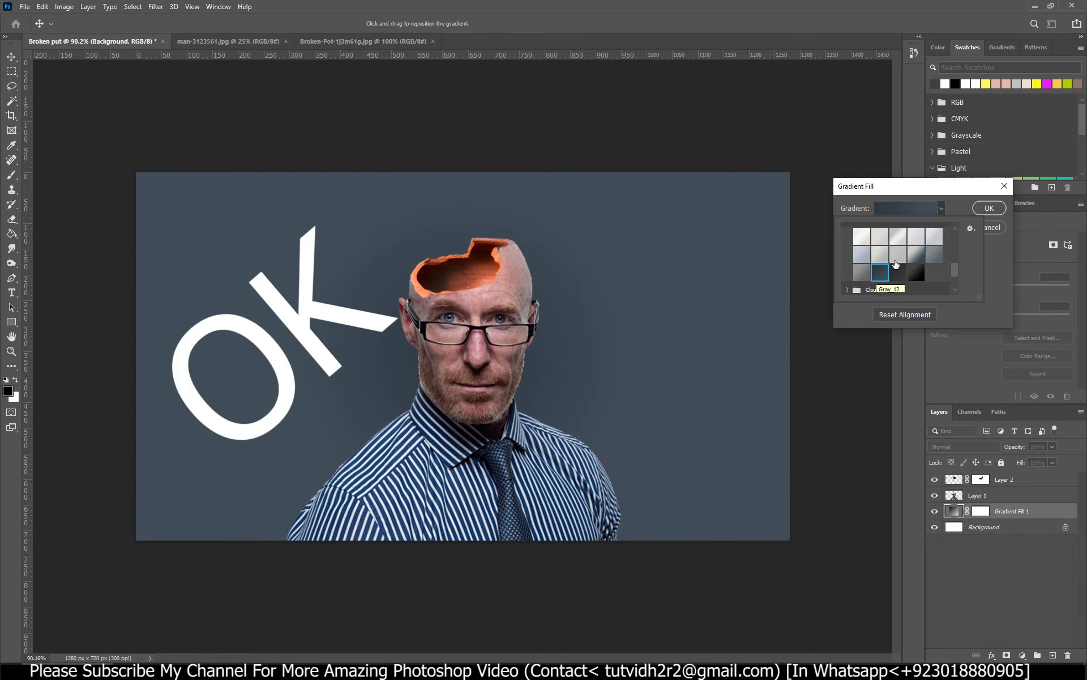
click(989, 209)
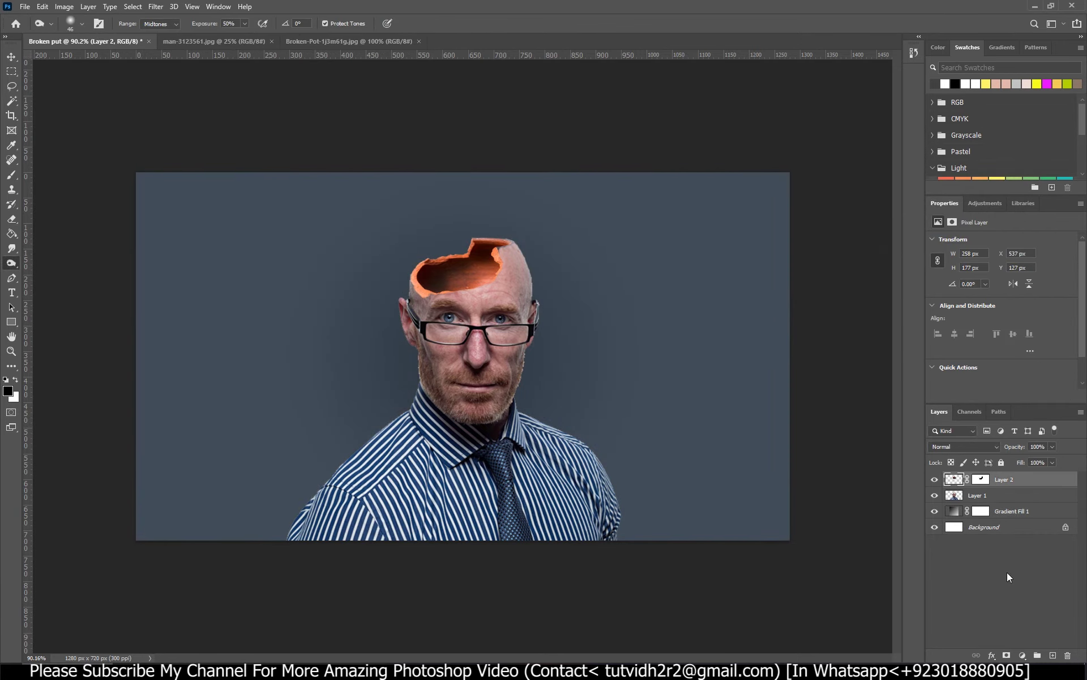
click(1022, 655)
- Add a Brightness/Contrast layer with brightness 23 and contrast 19
click(1022, 493)
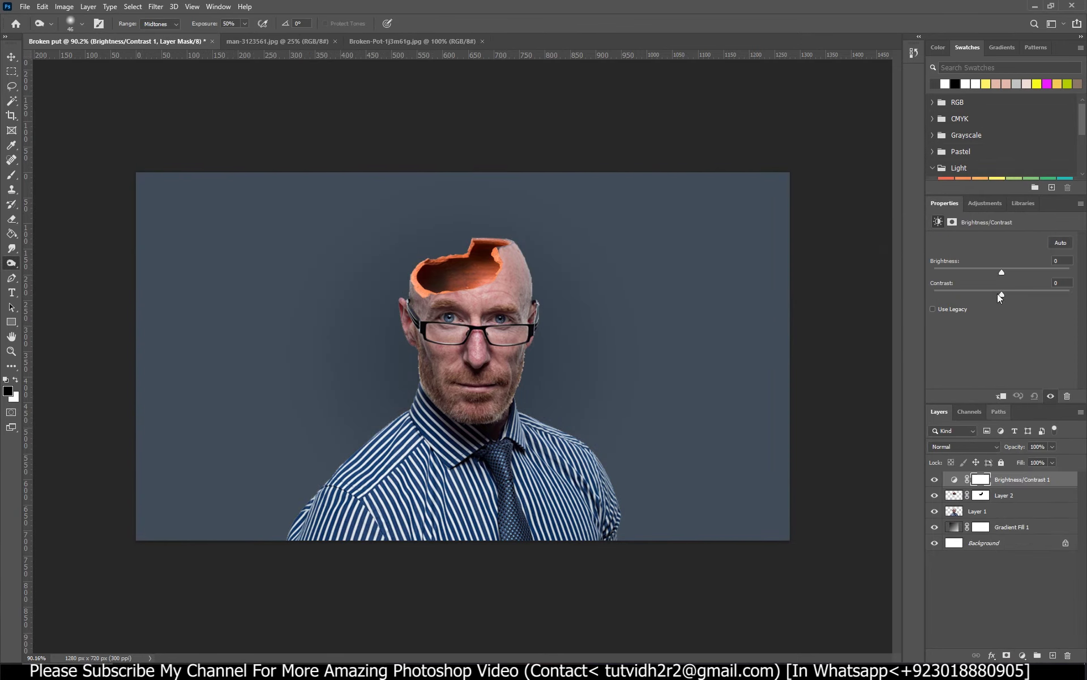
drag(1024, 294, 1012, 272)
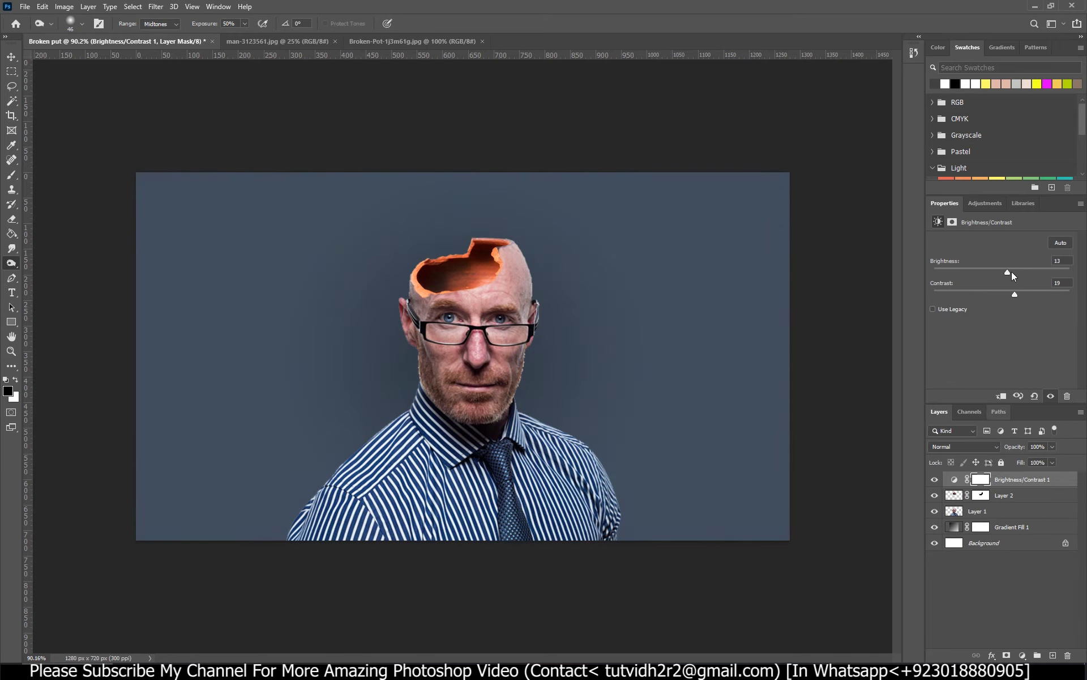
click(1022, 655)
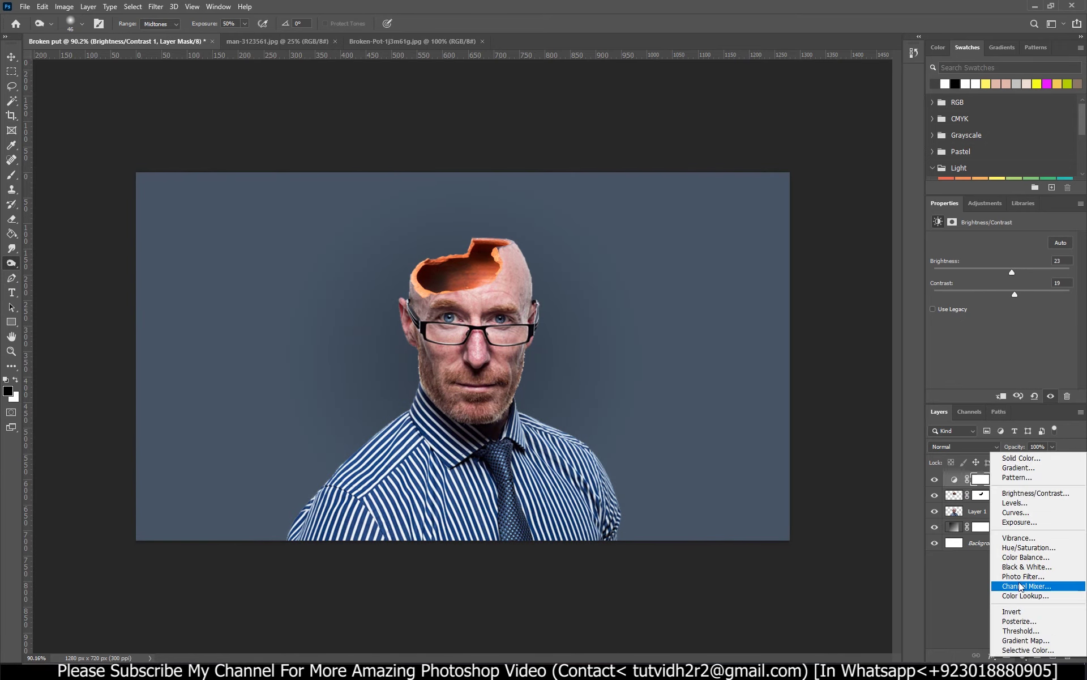
- Add Hue/Saturation shifting Cyans hue to +67, and merge both adjustment layers
click(1026, 548)
click(997, 256)
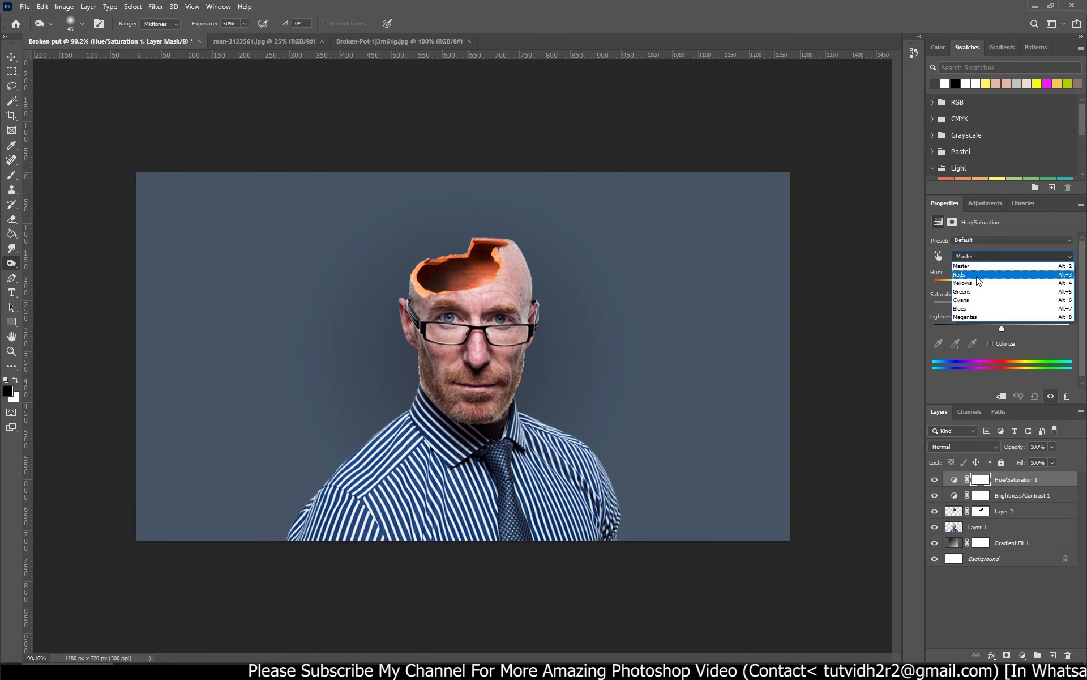
click(963, 300)
mouse_move(1002, 281)
mouse_down()
mouse_move(1038, 283)
mouse_move(994, 307)
mouse_move(1027, 328)
mouse_up()
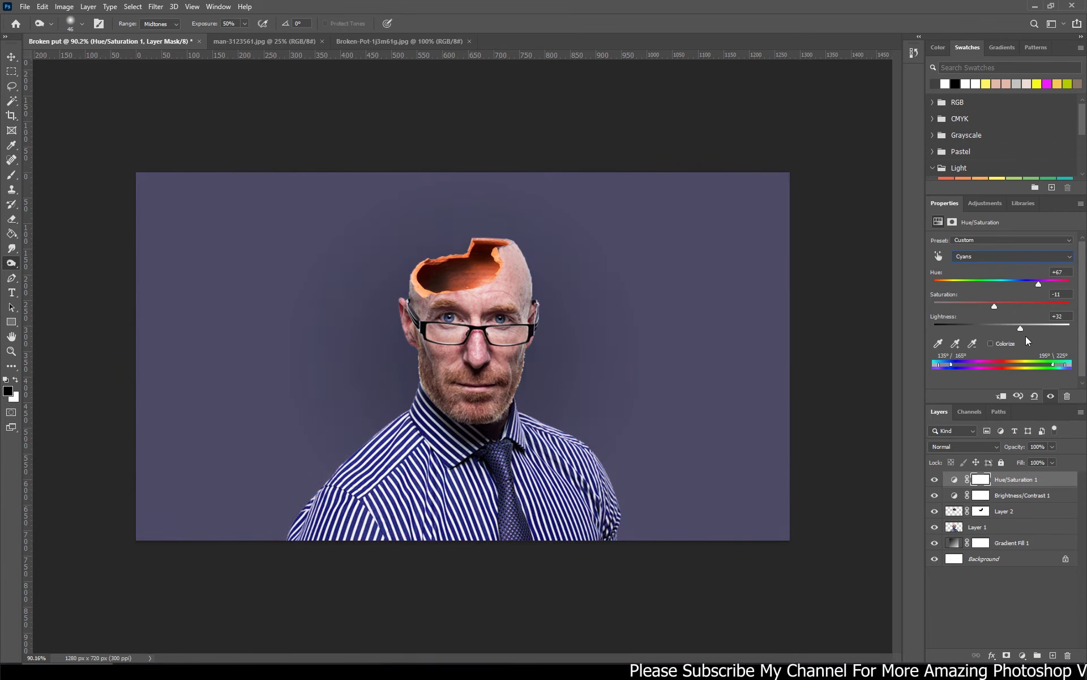
key(ctrl+e)
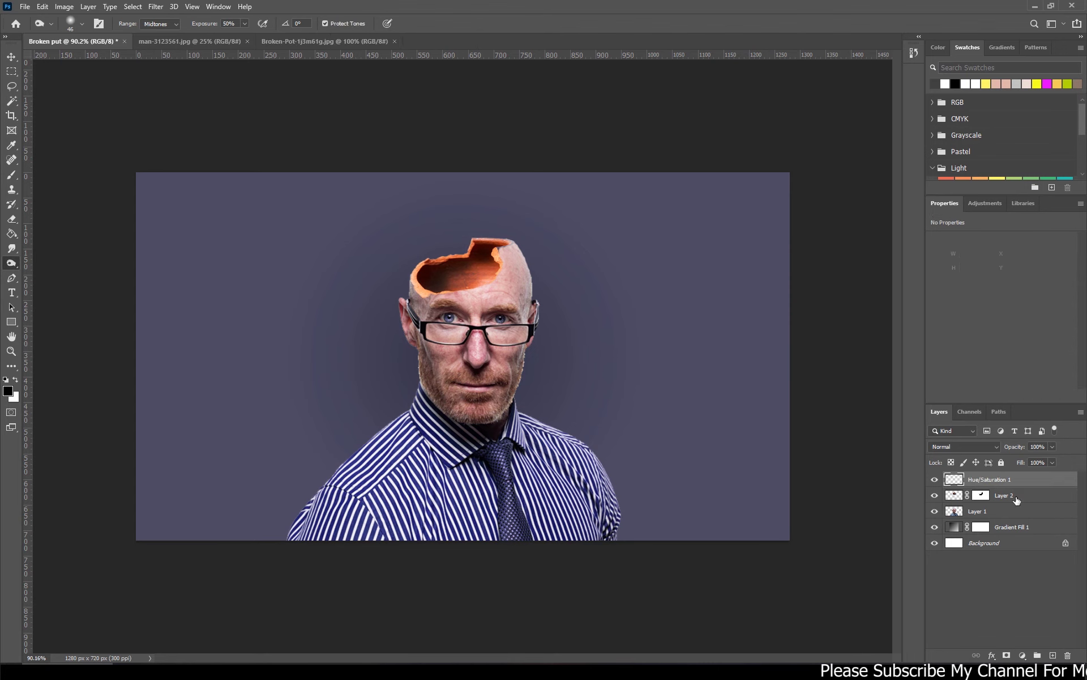
- Merge Hue/Saturation 1 down into Layer 2, applying its mask, restoring the grey-blue background
right_click(997, 480)
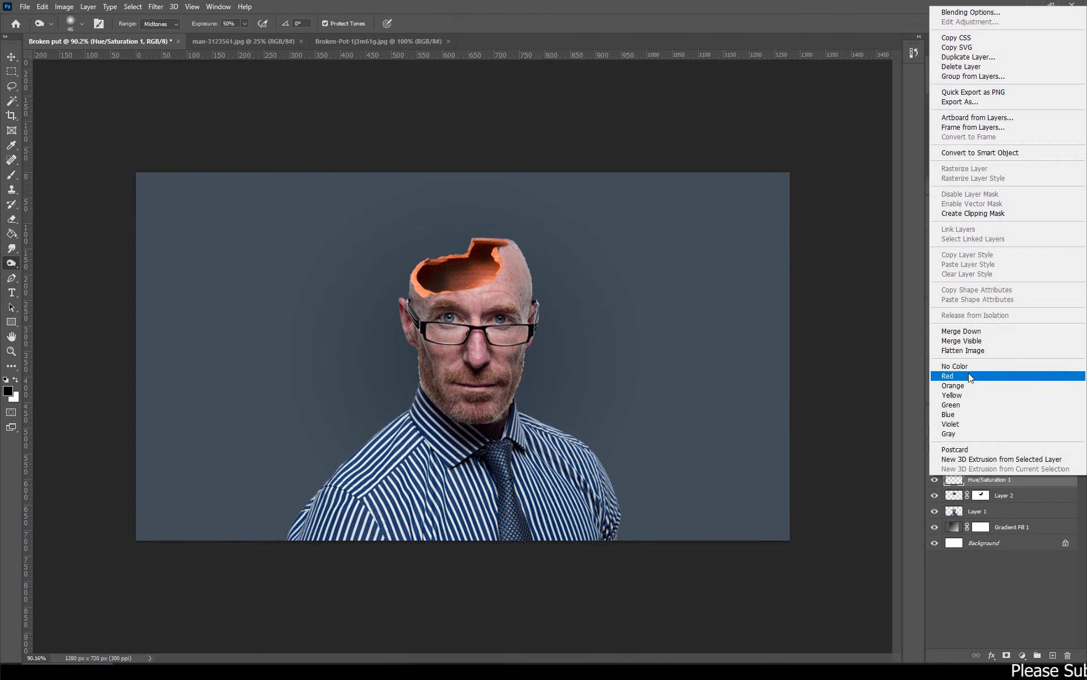
click(966, 330)
click(501, 253)
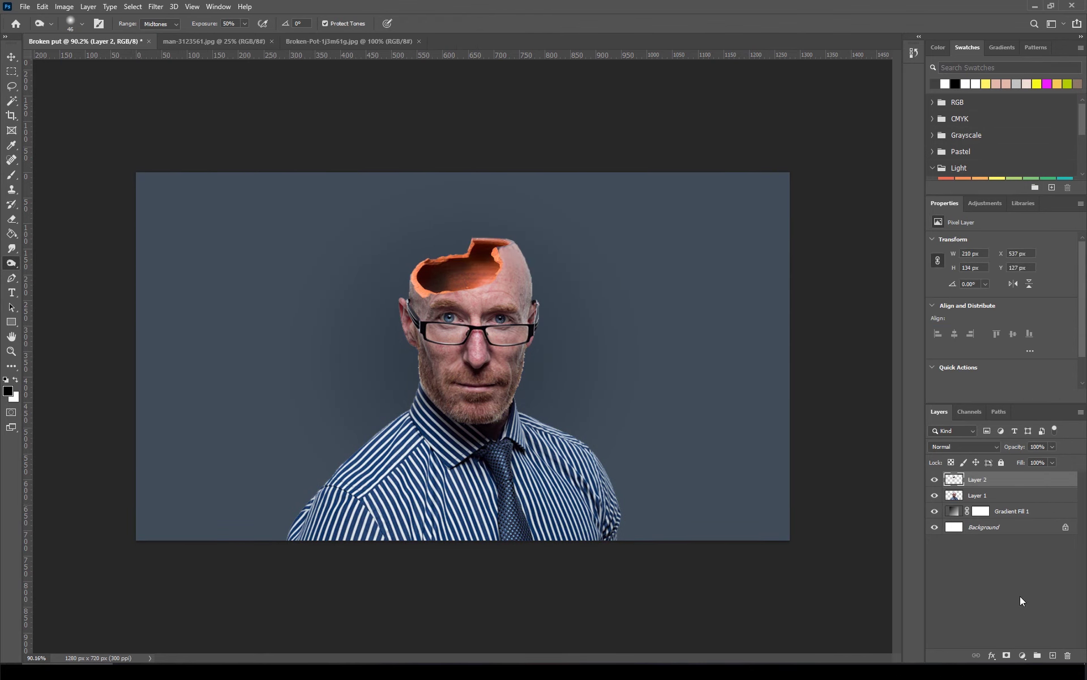